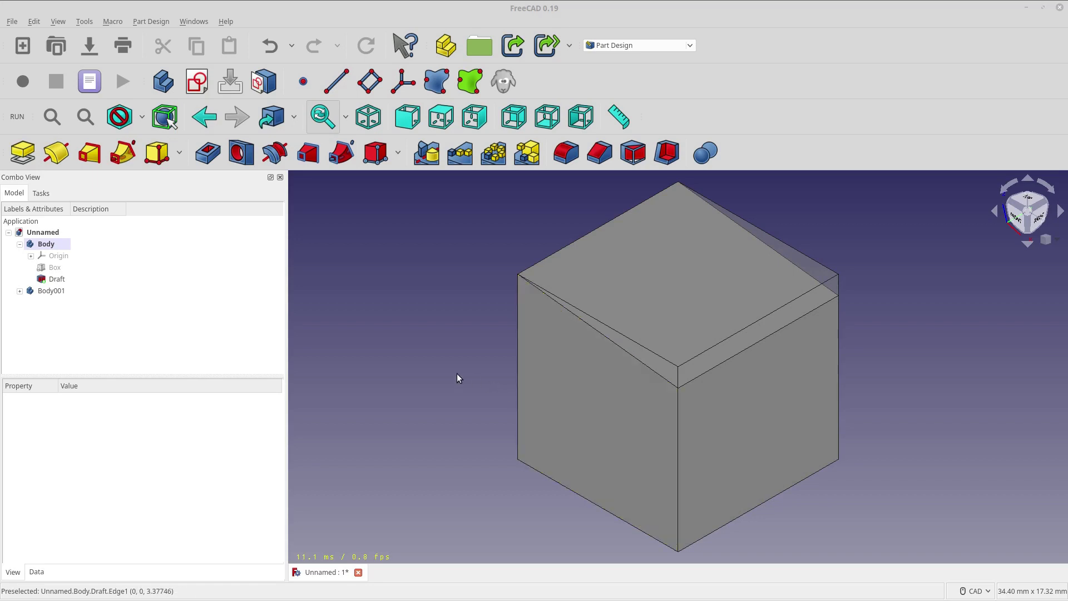
Step: Switch to the Draft on Face tutorial page in Chromium, then return to the FreeCAD model
mouse_move(329, 2)
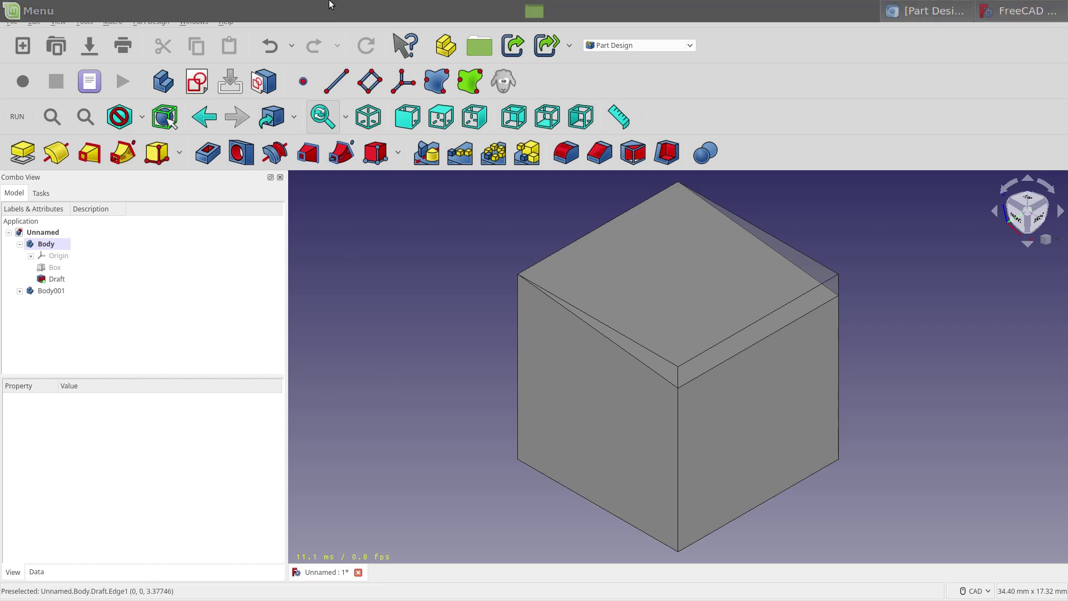
left_click(934, 10)
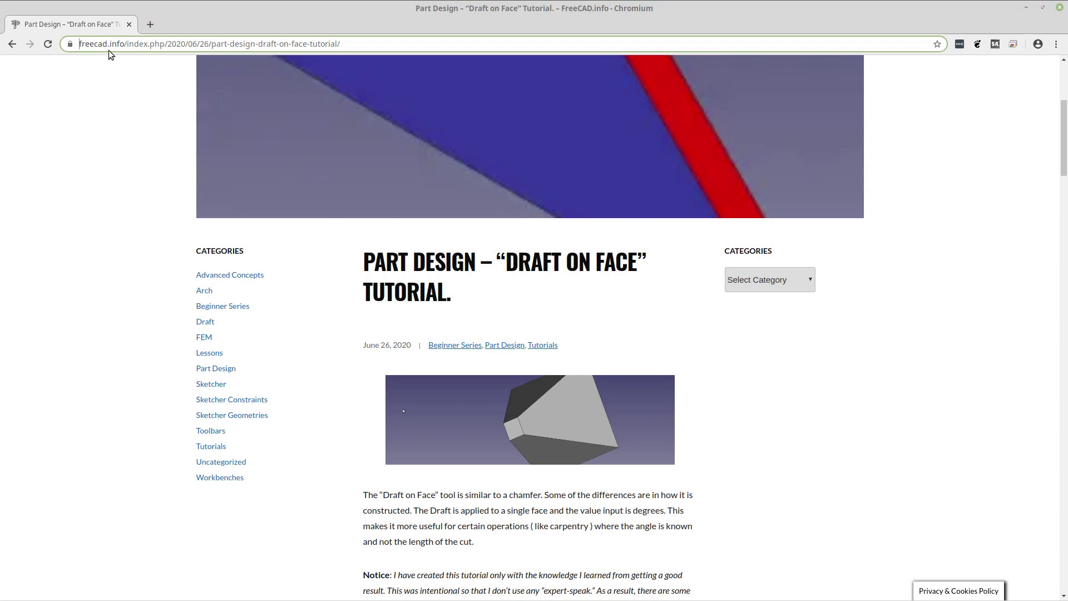
mouse_move(109, 1)
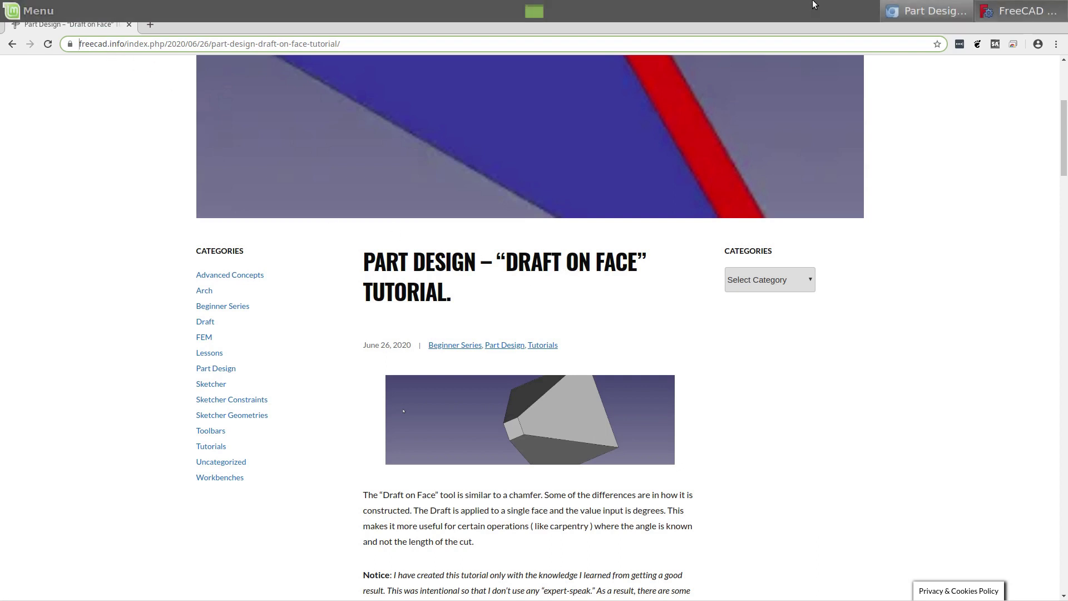
left_click(1006, 13)
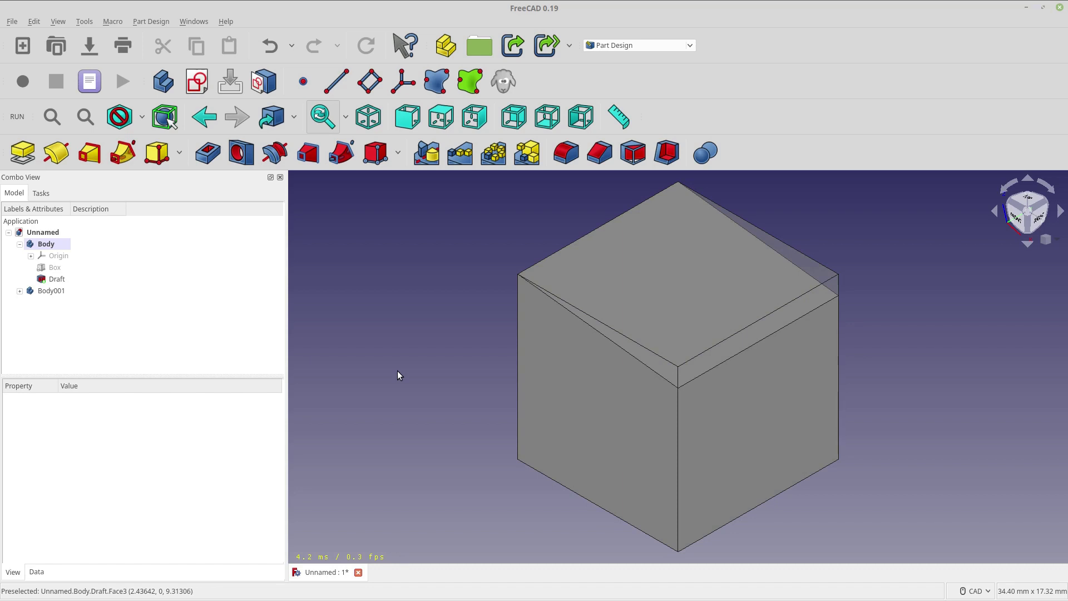
Step: Inspect Body001's and Body's properties, including Body001's transparency, then clear the selection
left_click(55, 291)
left_click(44, 245)
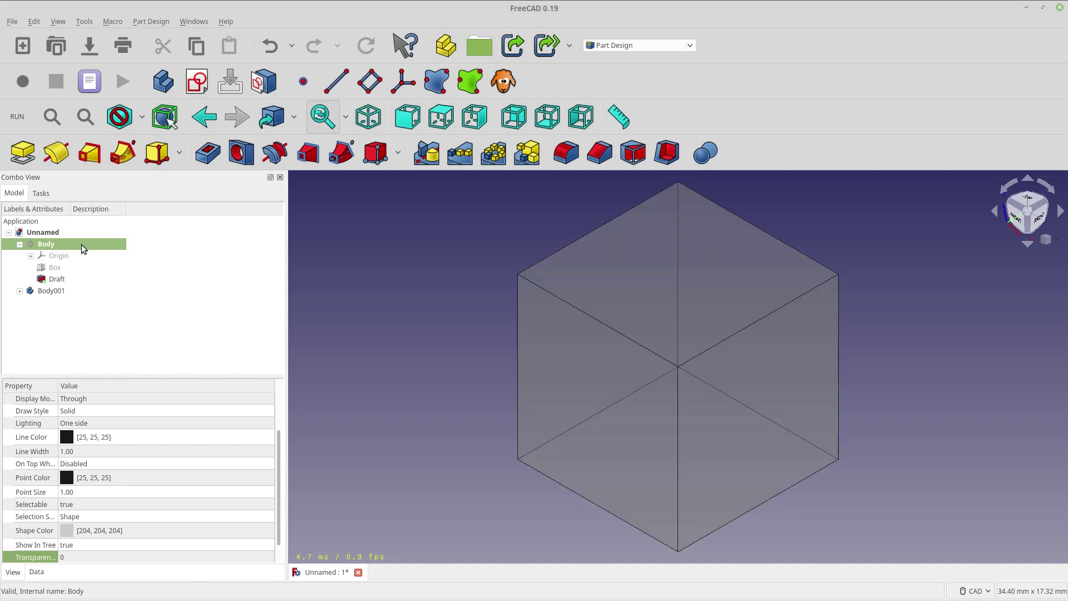
left_click(86, 290)
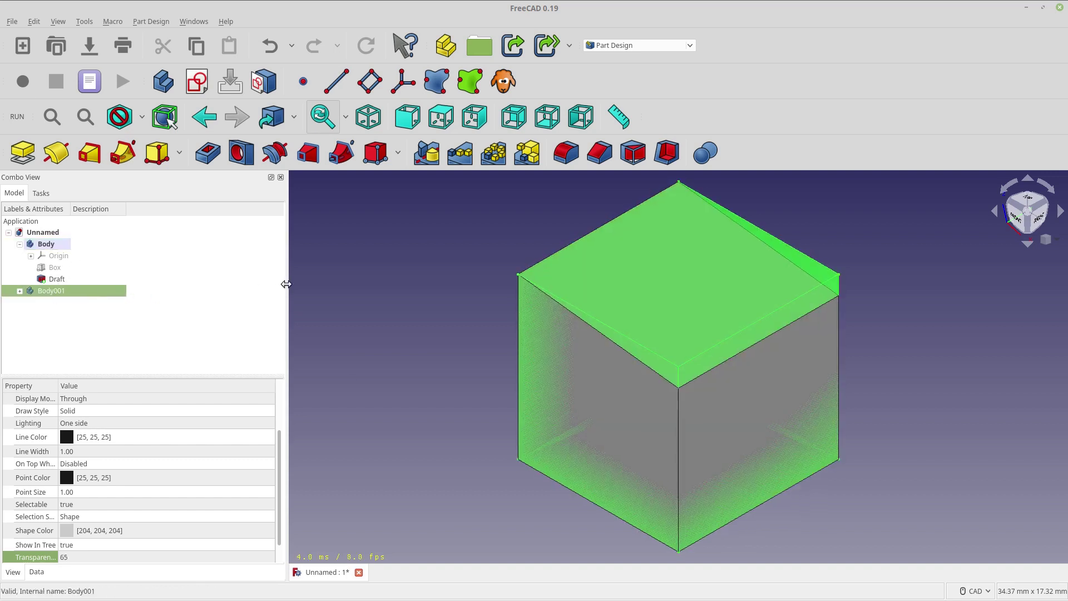
left_click(335, 331)
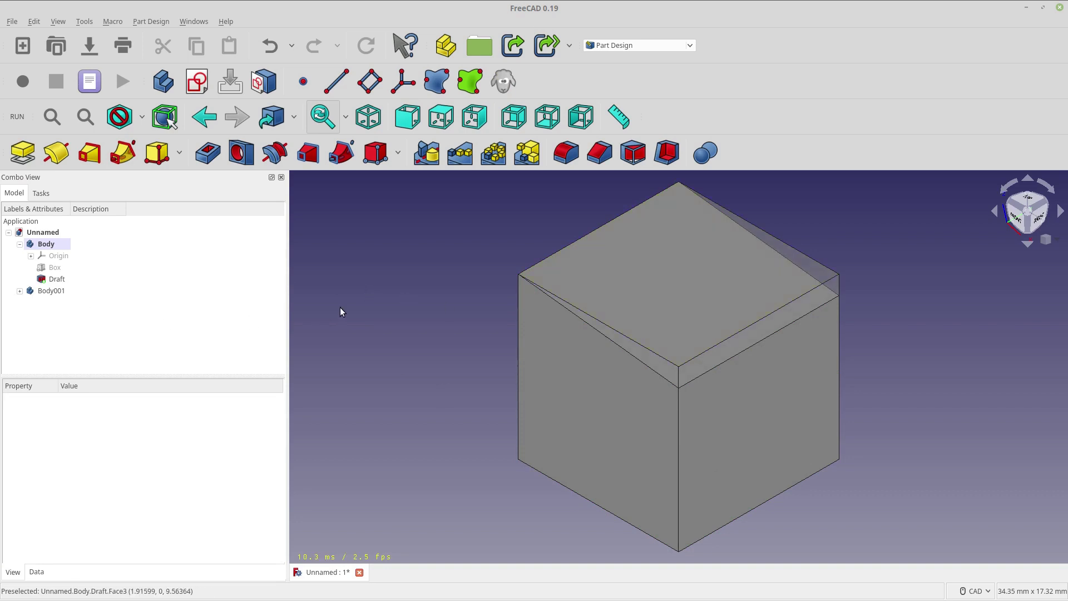
Step: Delete the Draft feature, hide Body001, and select the Box feature
left_click(61, 279)
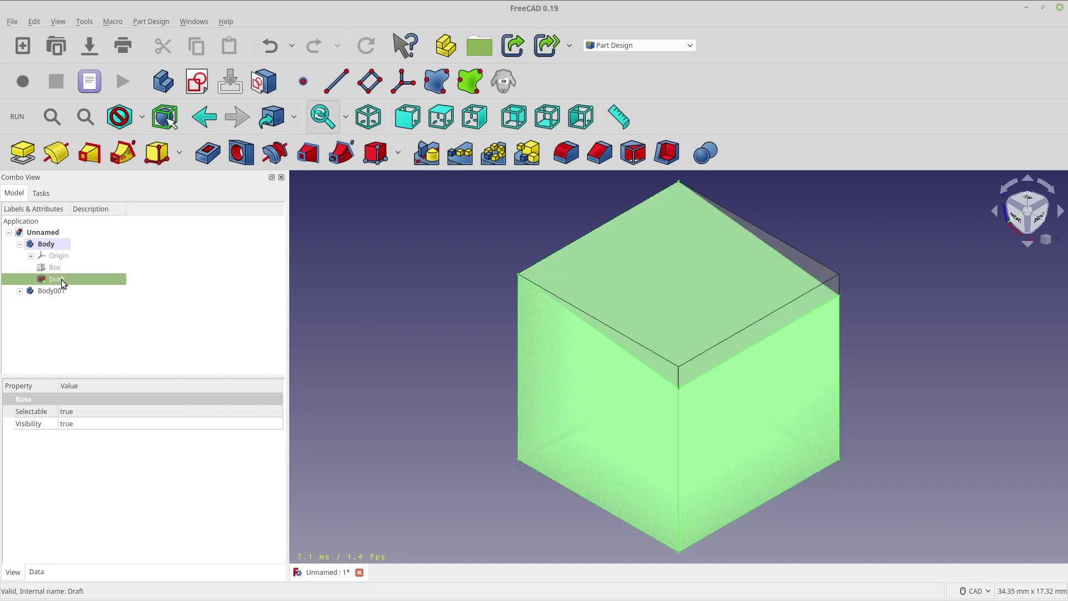
key("Delete")
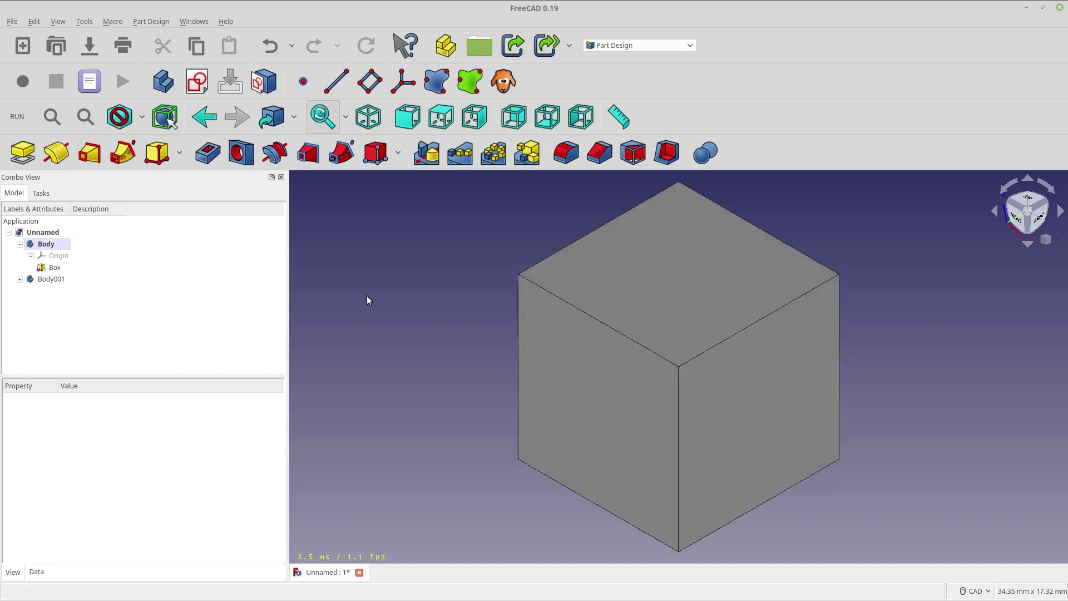
left_click(59, 281)
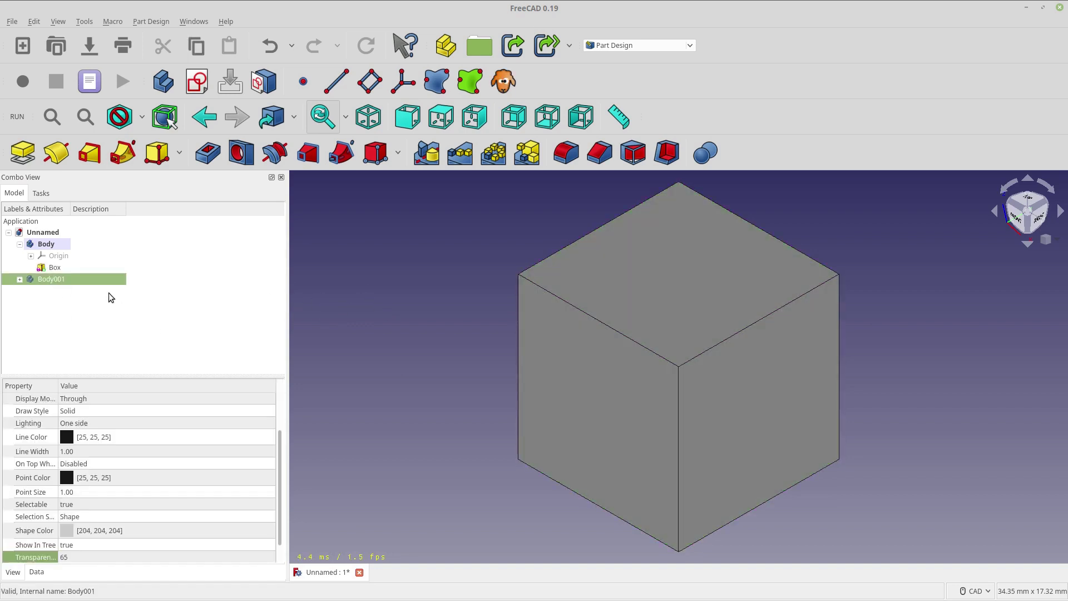
key("space")
left_click(389, 289)
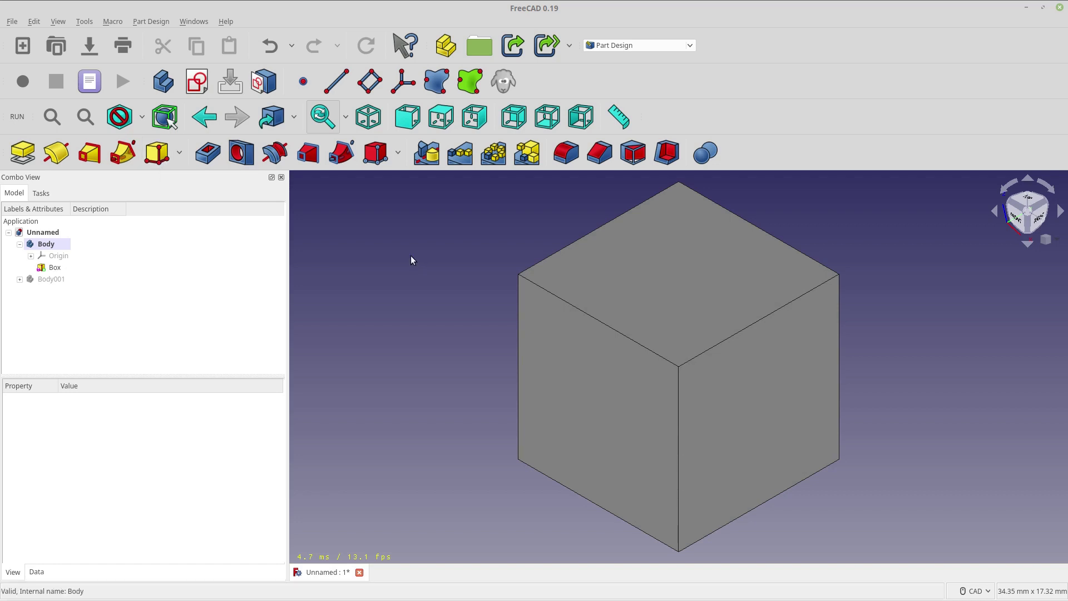
left_click(53, 269)
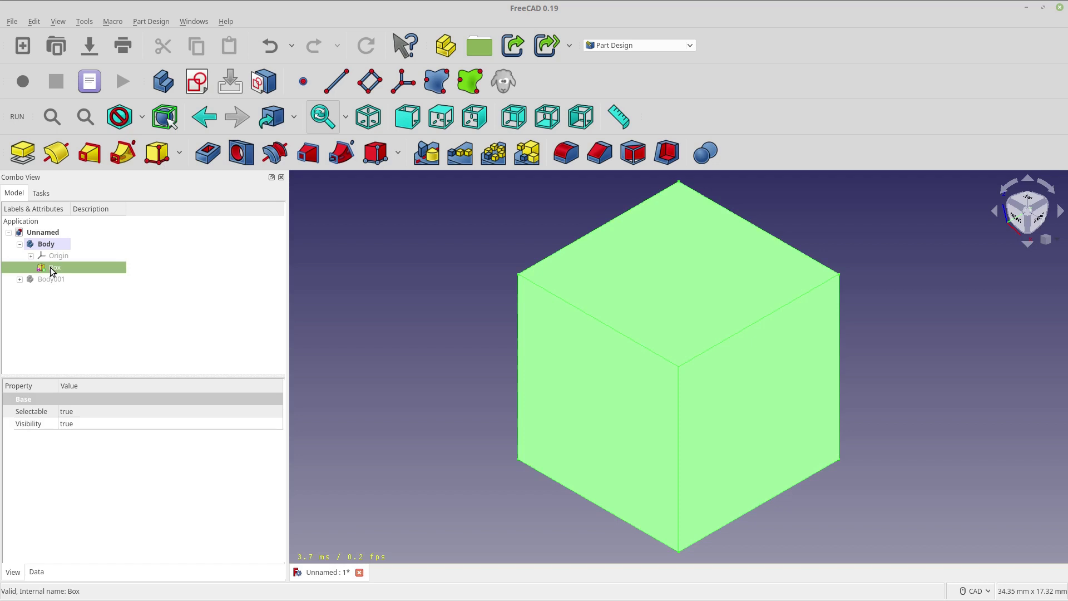
Step: Start a Draft on the cube's top face (Face6) after the edge selection is rejected
left_click(345, 262)
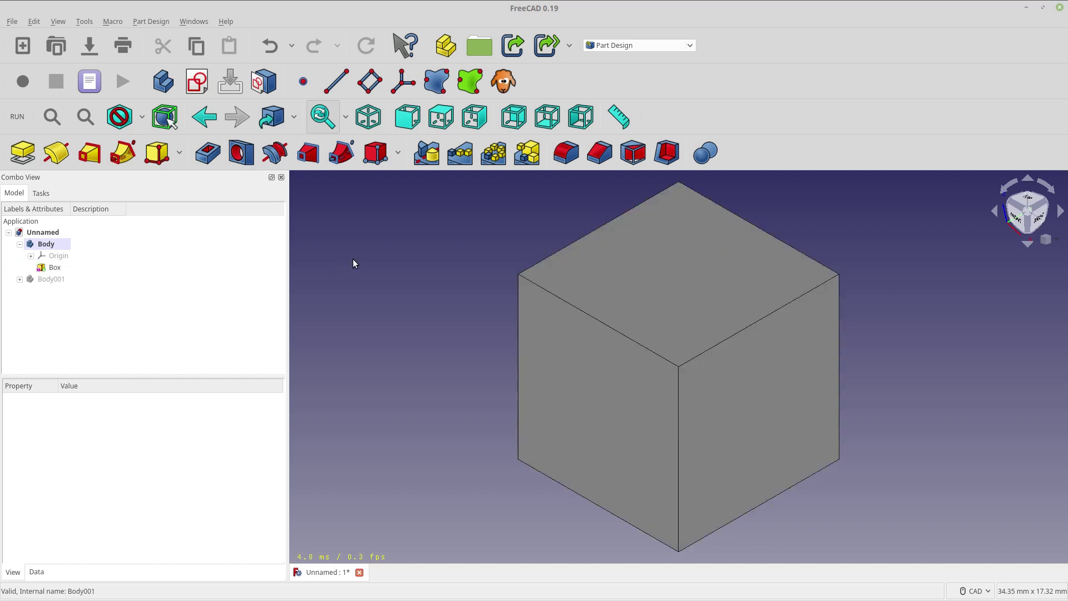
left_click(633, 281)
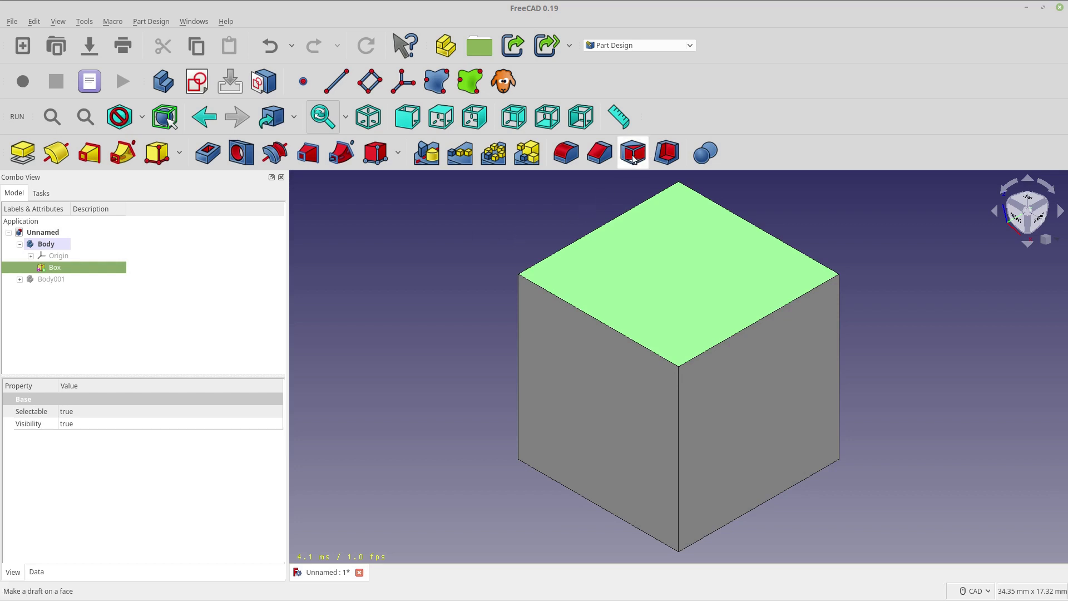
left_click(463, 293)
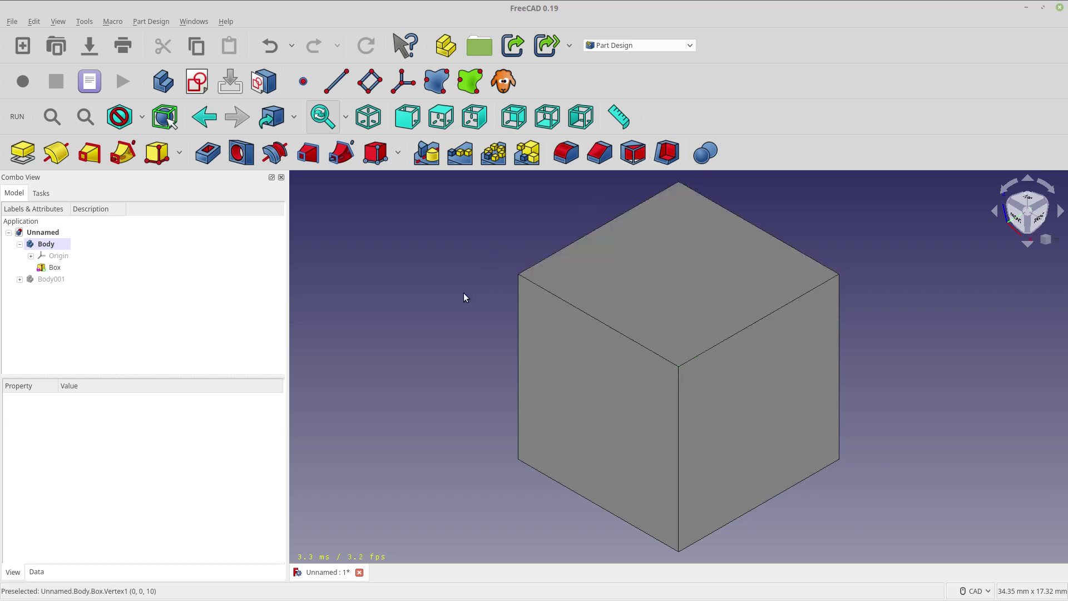
left_click(532, 282)
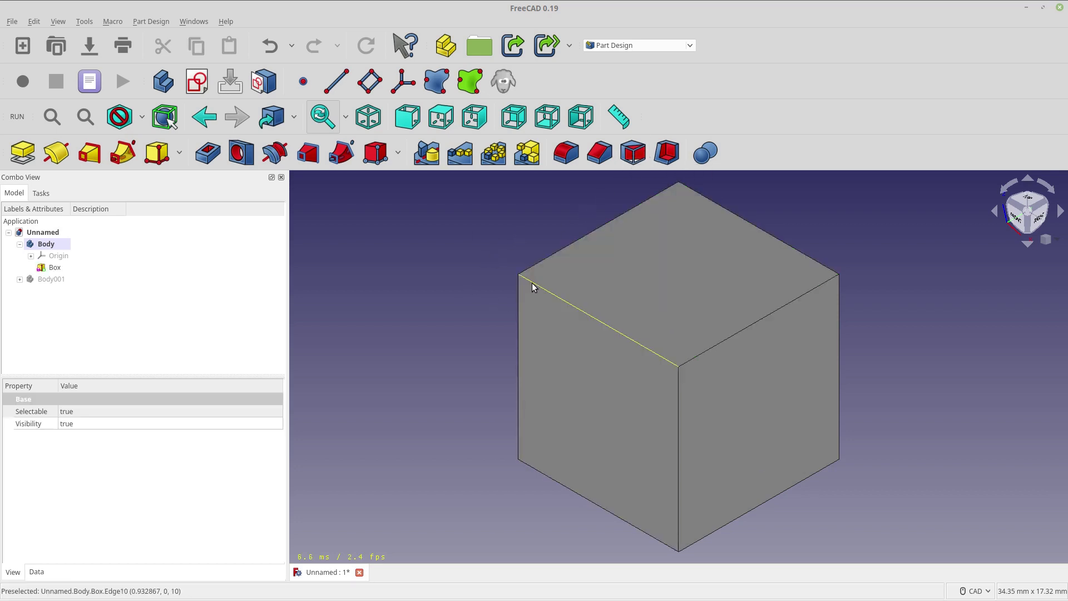
left_click(635, 157)
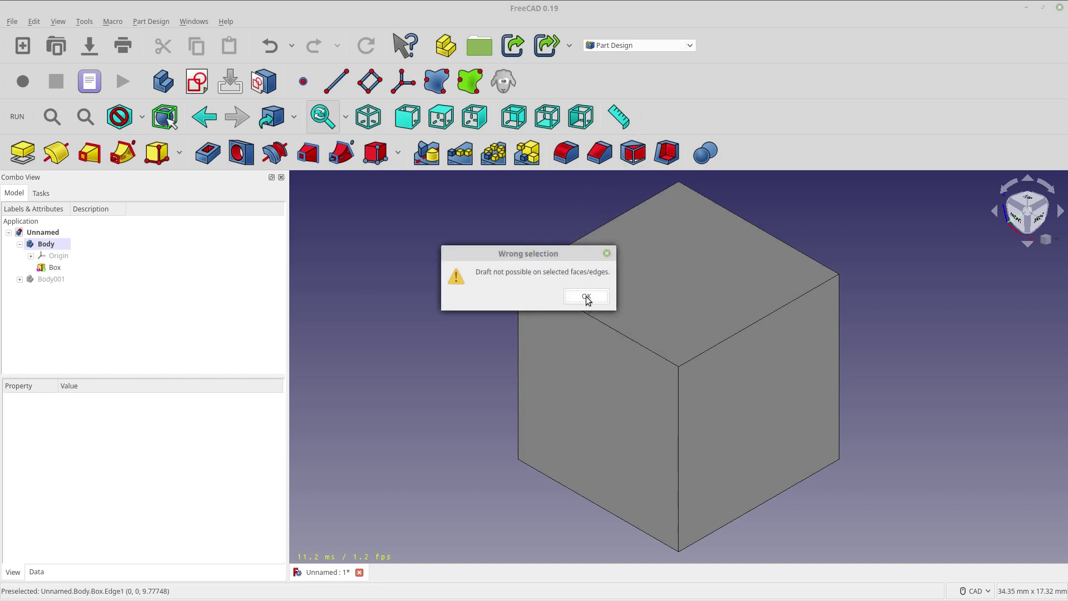
left_click(587, 297)
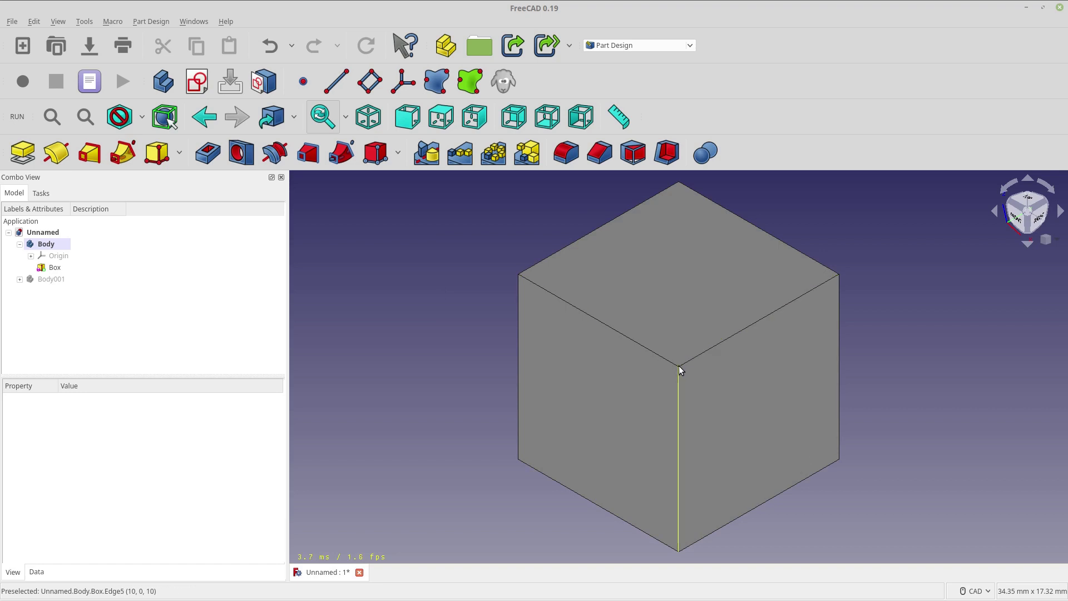
left_click(678, 295)
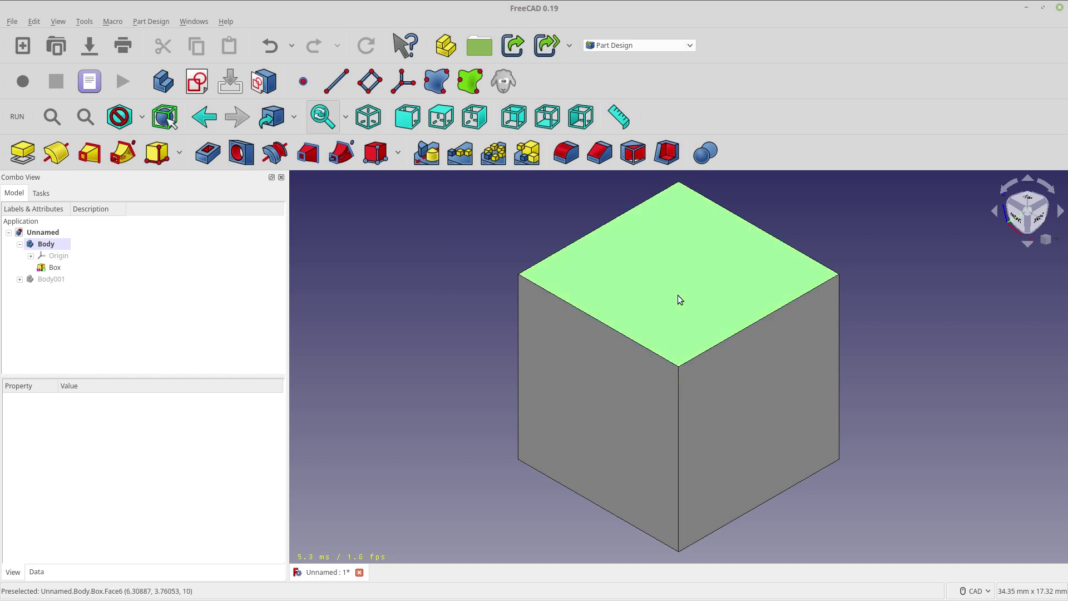
left_click(632, 158)
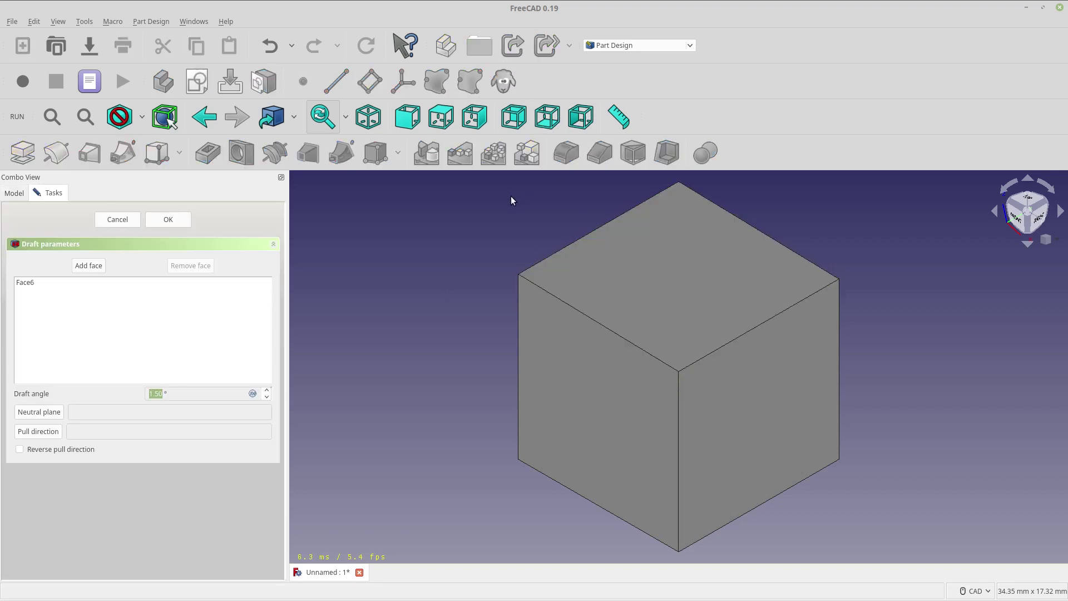
Step: Check Body001 in the model tree, then come back to the draft parameters
left_click(14, 193)
left_click(44, 291)
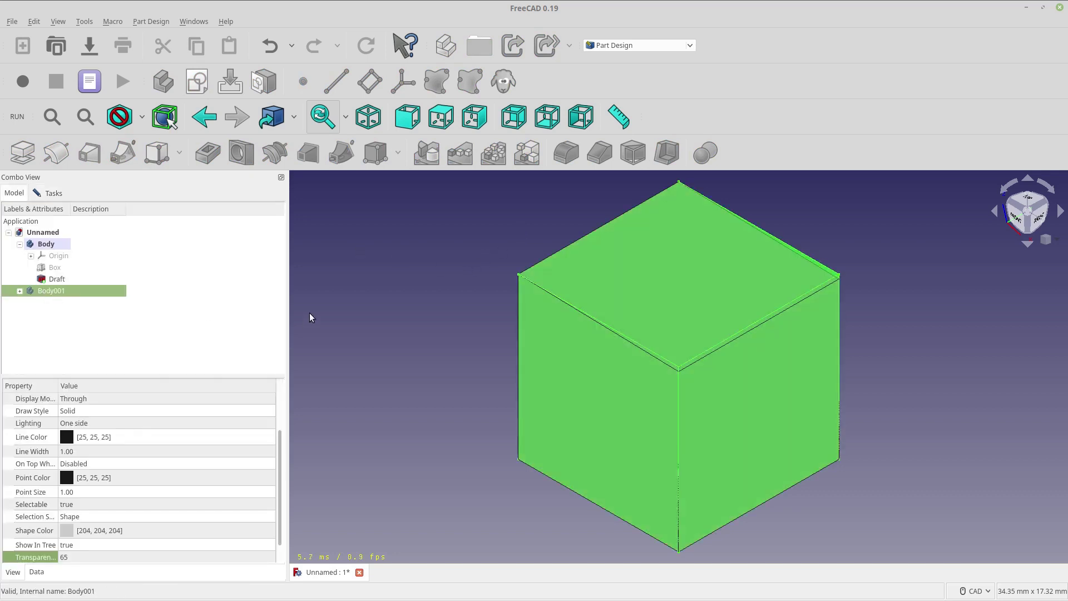
left_click(36, 195)
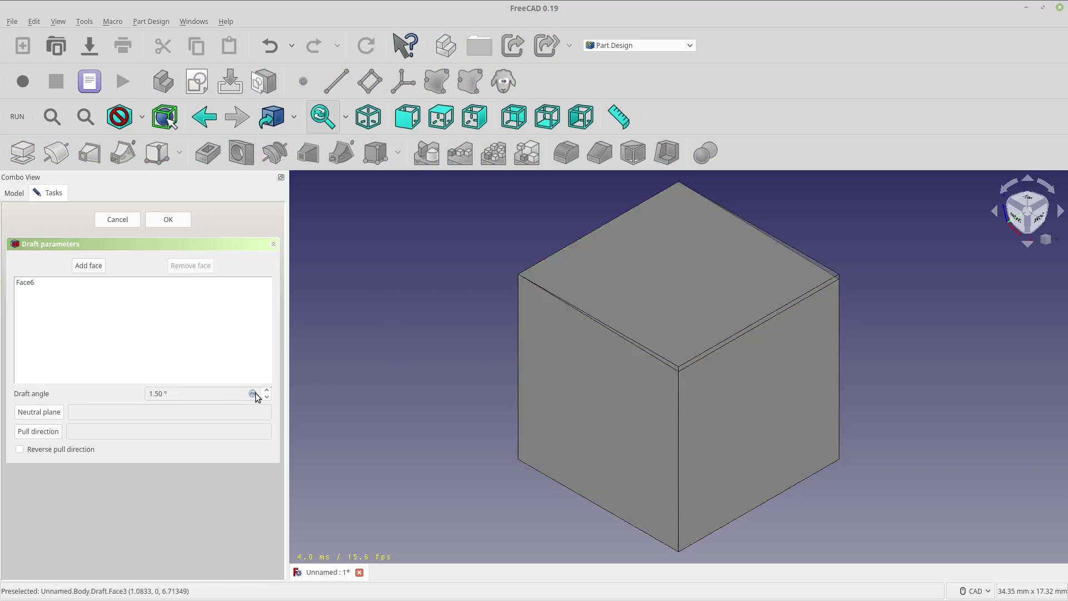
Step: Raise the Face6 draft angle to 22, ending at about 22.3°
scroll(268, 394, "up", 7)
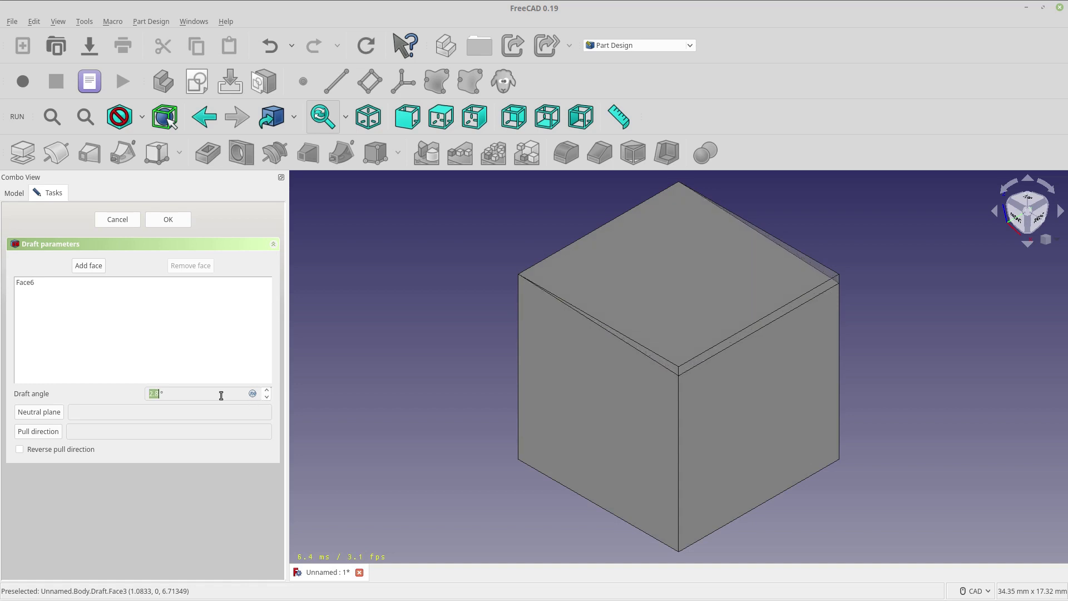
scroll(214, 396, "up", 1)
scroll(213, 398, "up", 20)
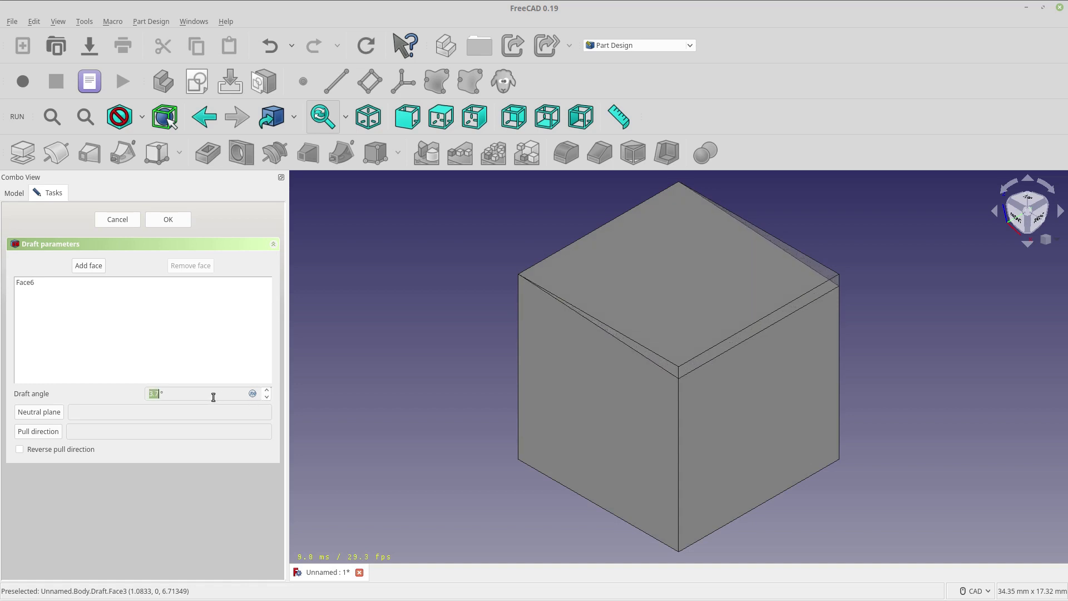
scroll(214, 397, "up", 20)
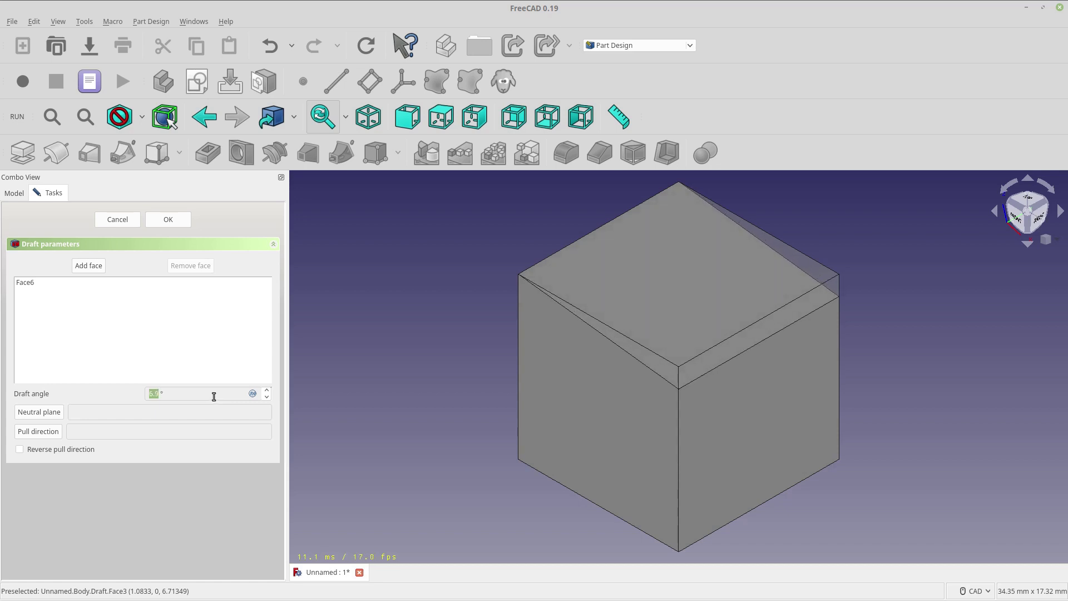
scroll(214, 396, "up", 11)
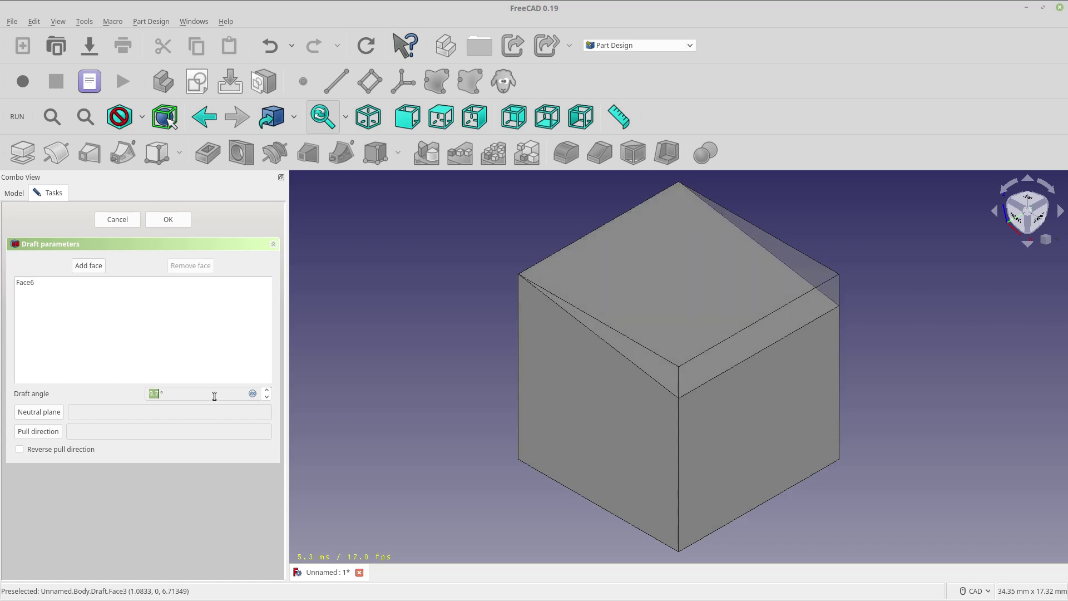
type("22")
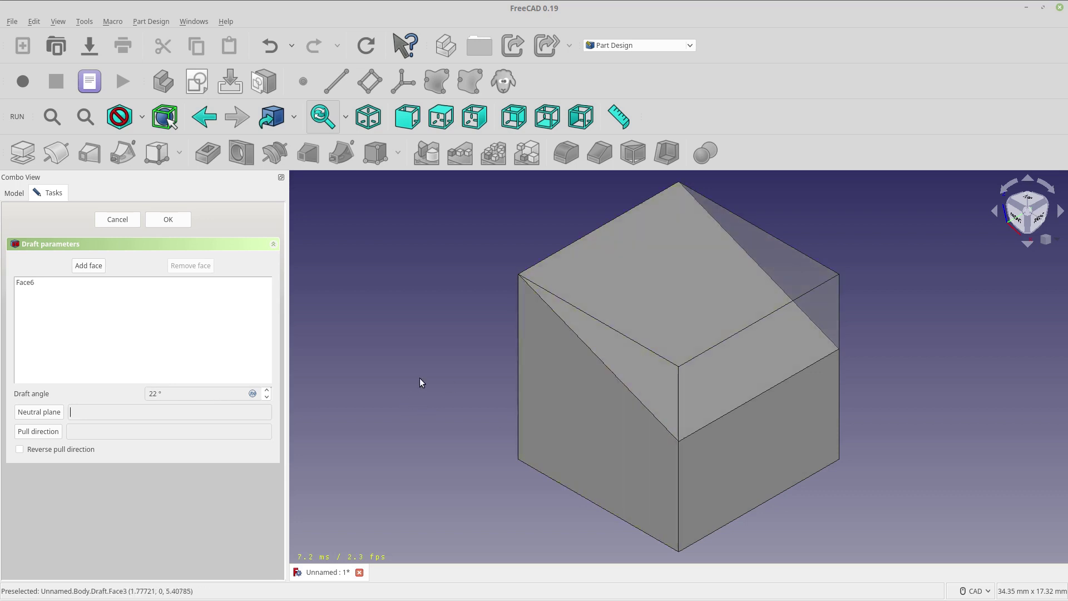
left_click(265, 392)
Step: Replace the Face6 draft angle value with 45
left_click(220, 392)
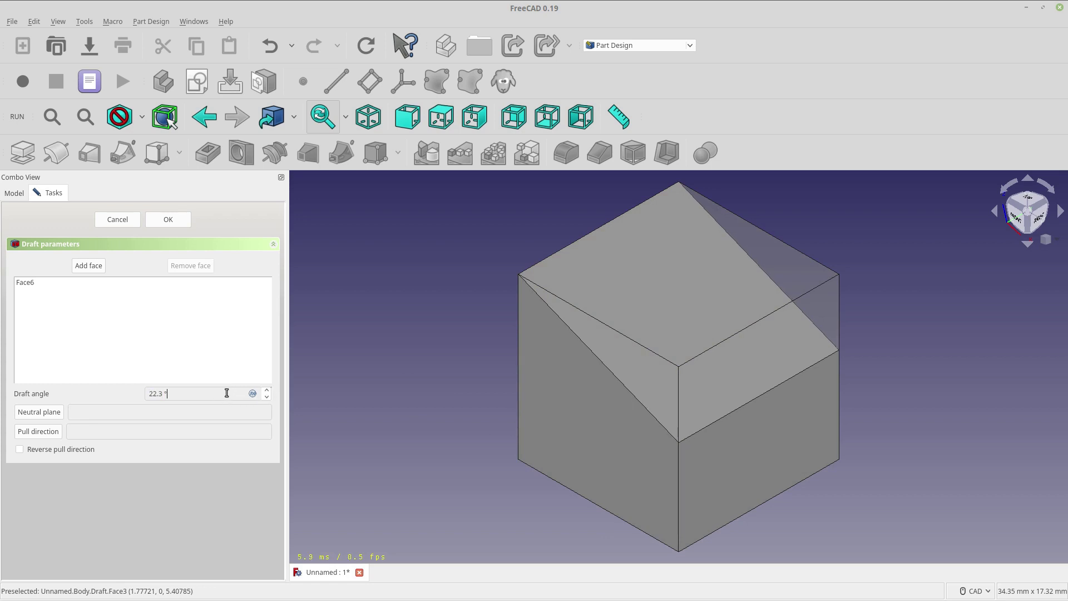
key("BackSpace")
key("BackSpace")
key("BackSpace")
key("BackSpace")
key("BackSpace")
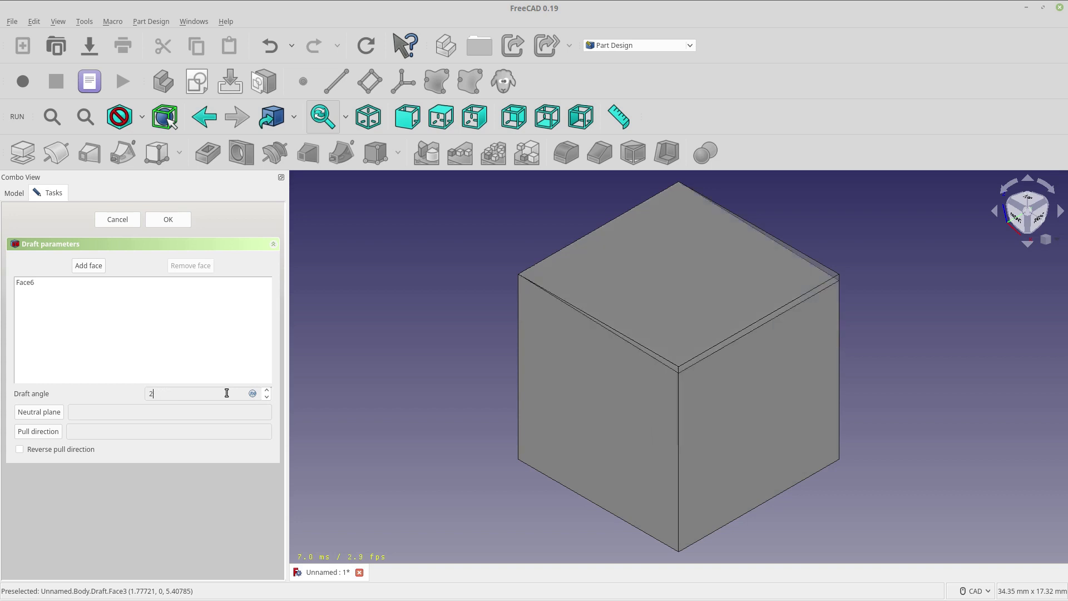
key("BackSpace")
type("45")
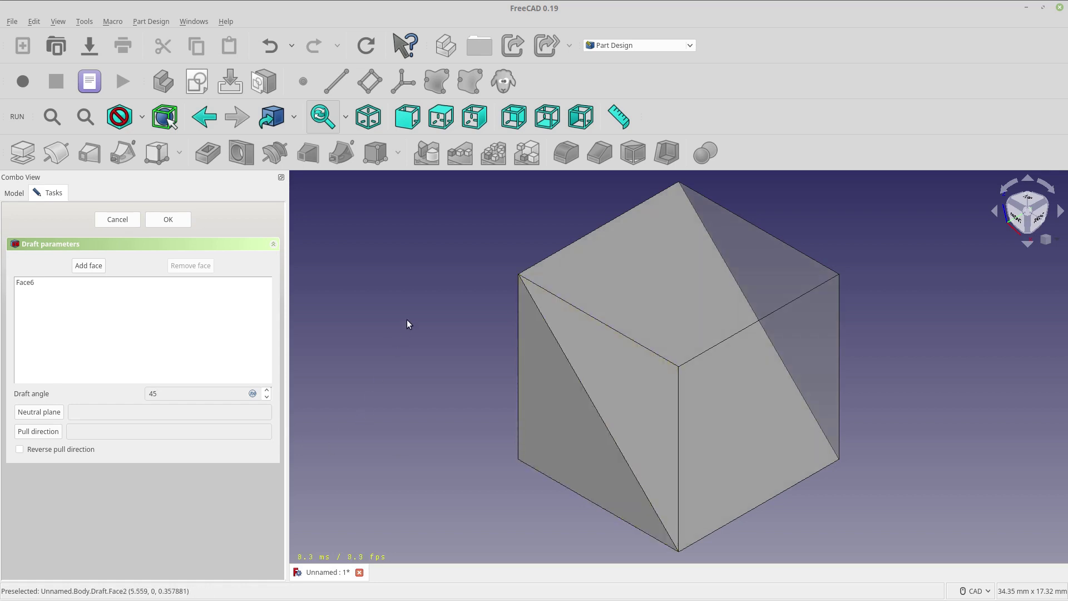
Step: Try a 45.1° draft angle, read its failed-draft error, and go back to 45°
left_click(268, 390)
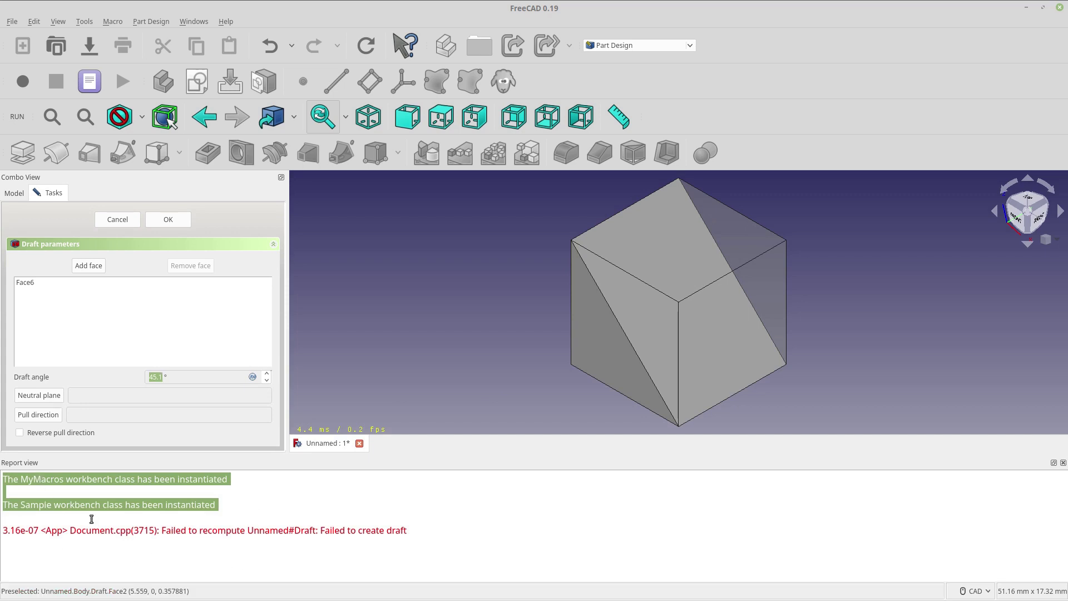
left_click_drag(165, 530, 397, 517)
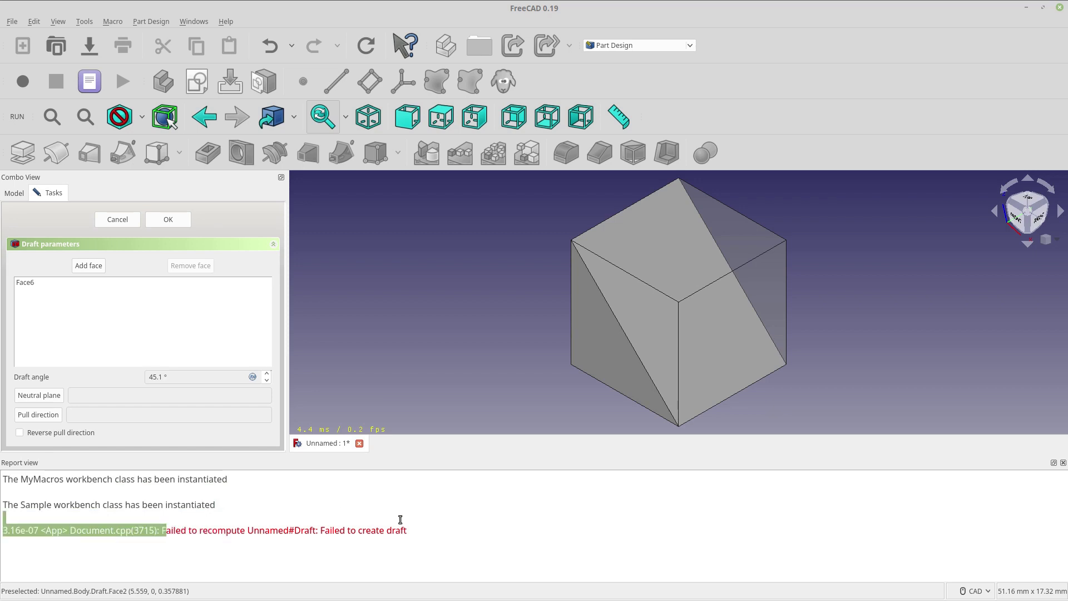
left_click(268, 384)
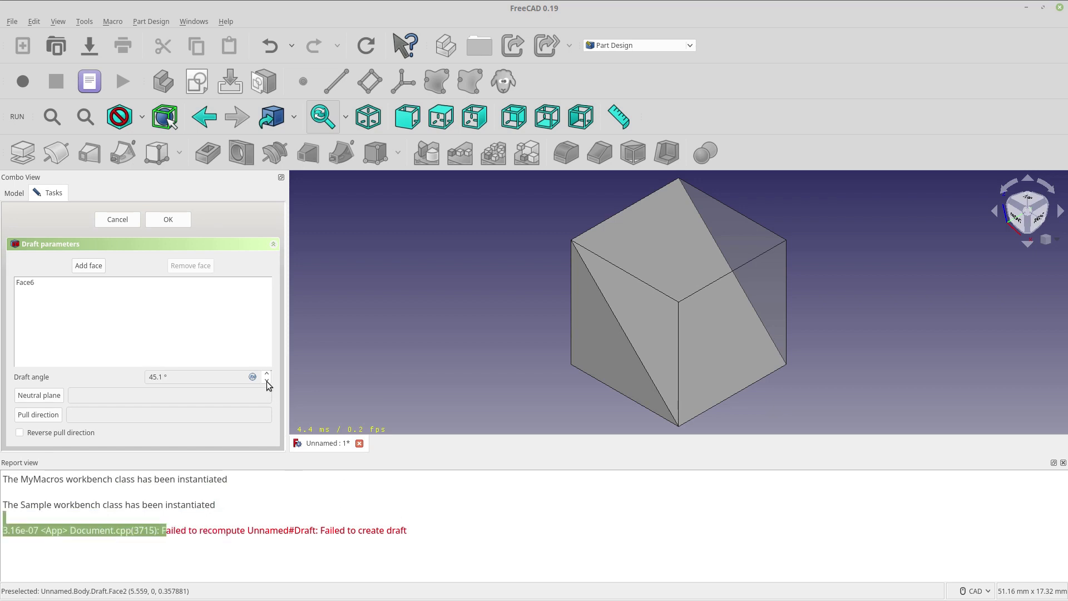
left_click(267, 382)
Step: Accept the 45° draft, reopen it for editing, and orbit around the cube to inspect it
left_click(174, 221)
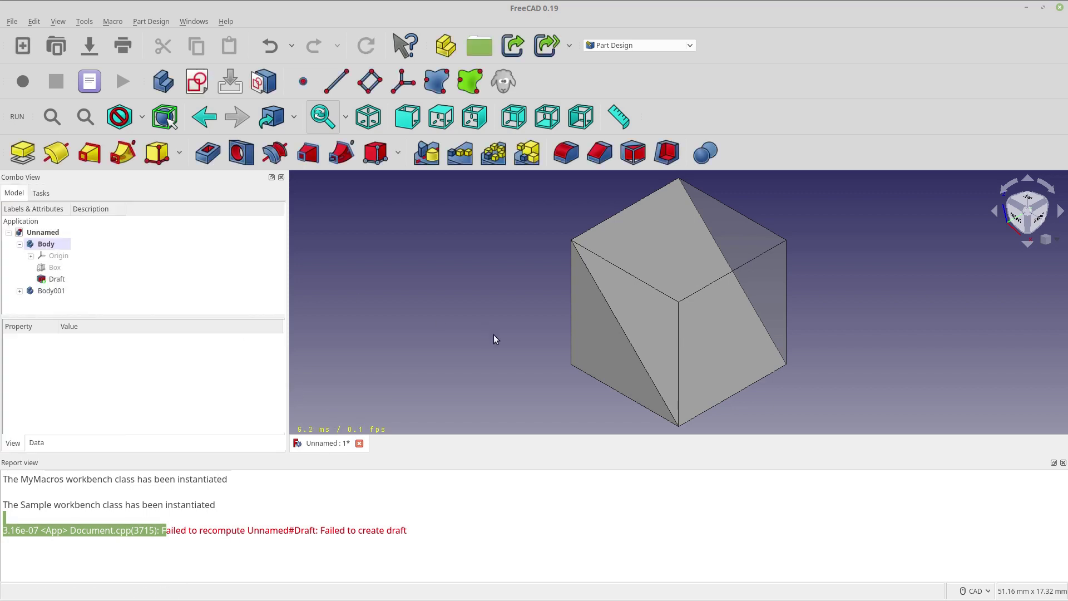
double_click(57, 278)
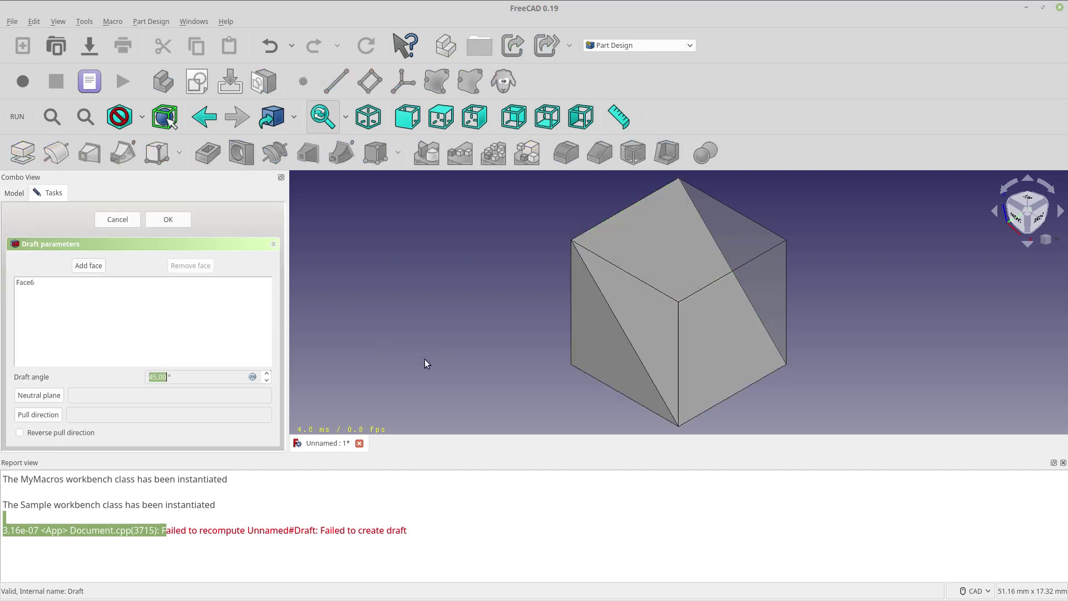
middle_click_drag(425, 364, 580, 360)
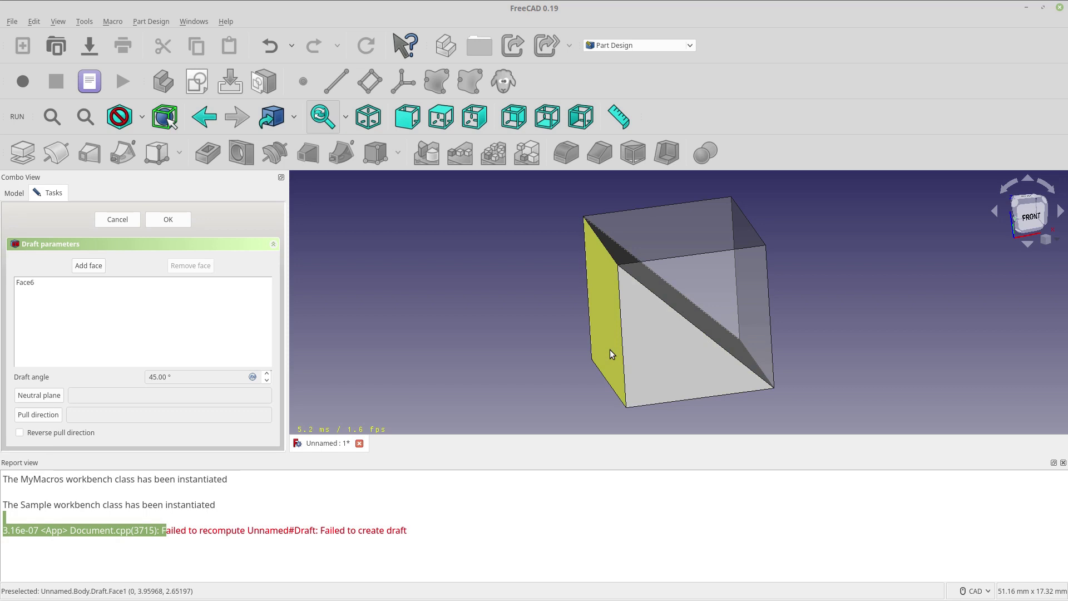
middle_click_drag(894, 348, 876, 321)
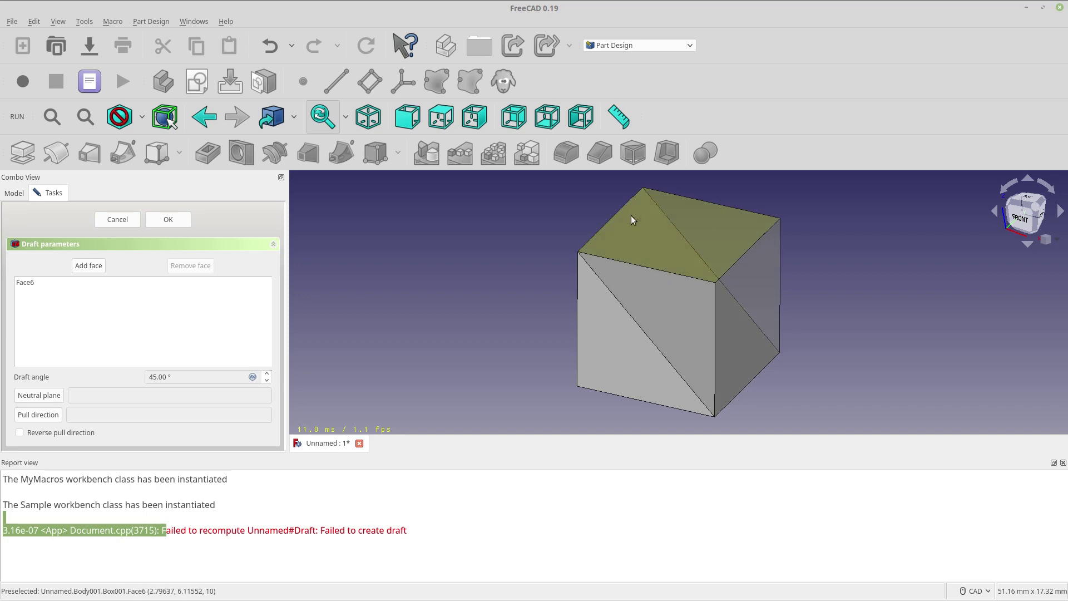
middle_click_drag(451, 348, 584, 353)
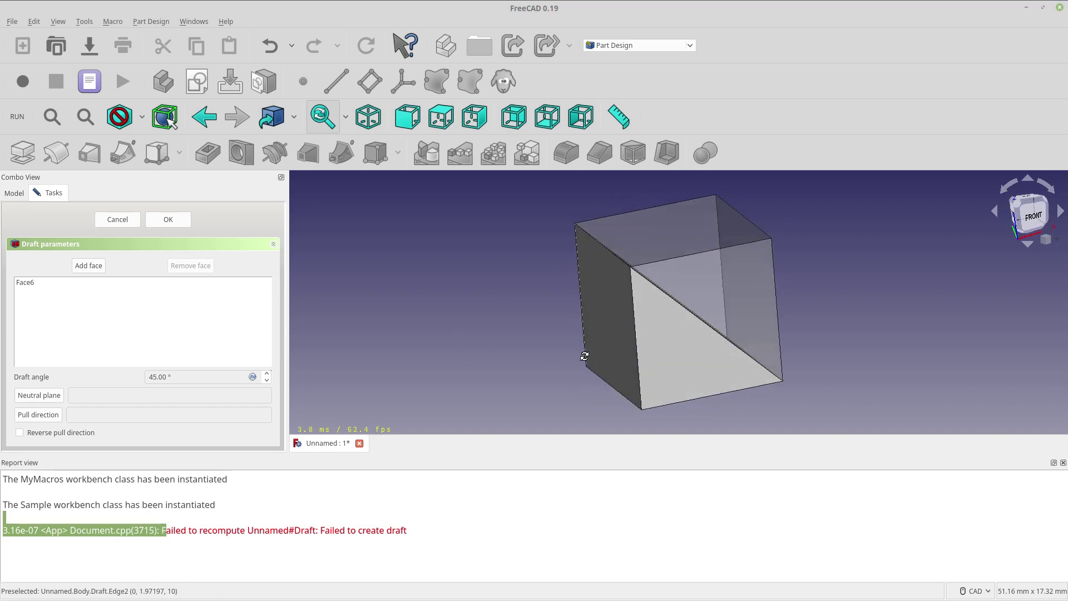
middle_click_drag(740, 335, 769, 343)
middle_click_drag(860, 333, 737, 325)
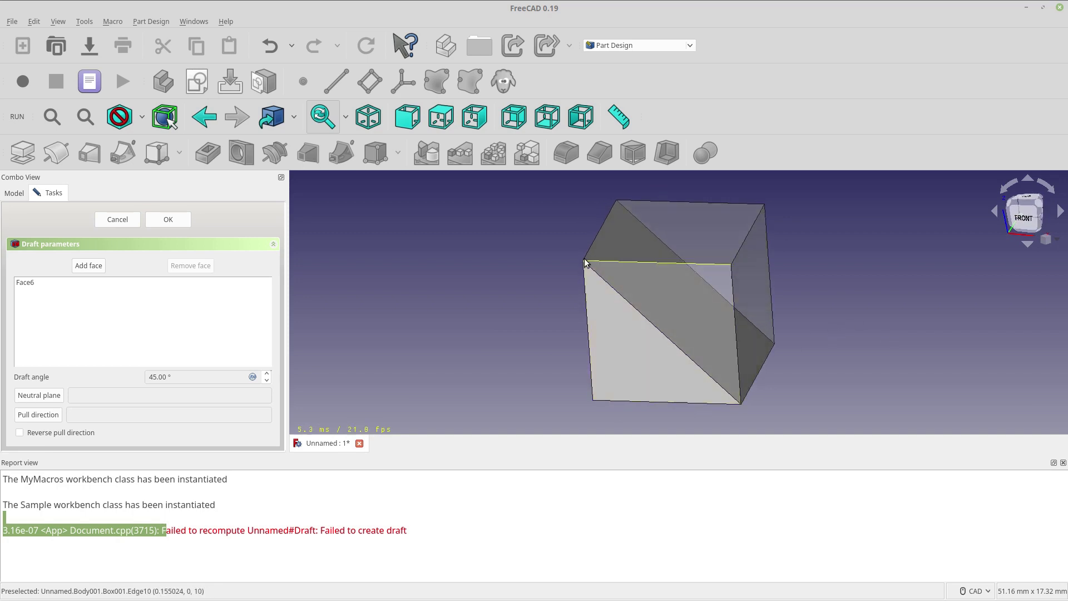
middle_click_drag(485, 289, 846, 335)
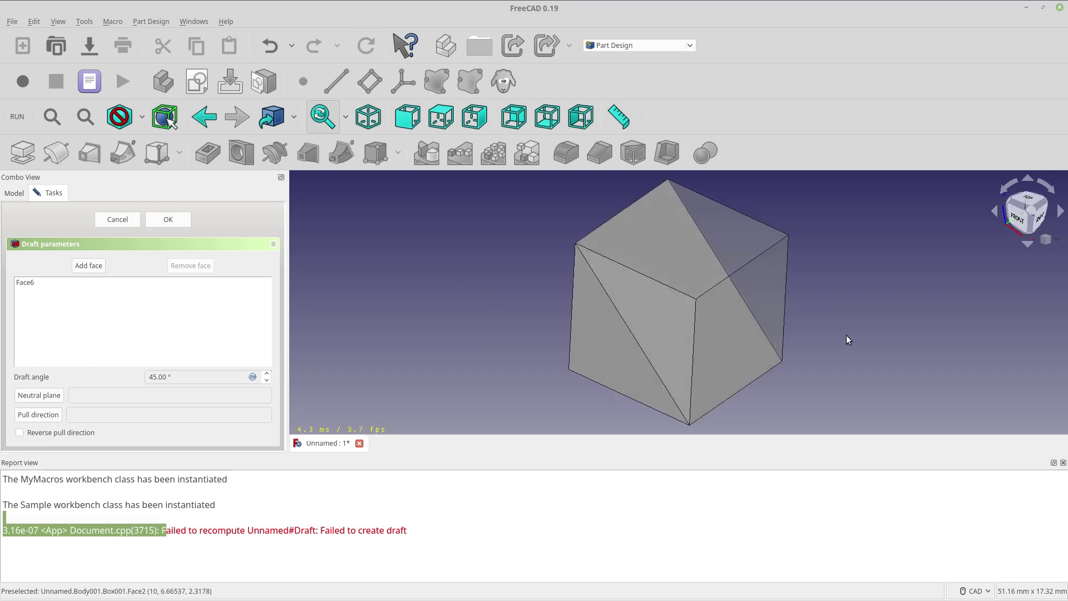
left_click(55, 396)
Step: Make the front face Box:Face3 the neutral plane, accept, inspect, and reopen the Draft
left_click(592, 339)
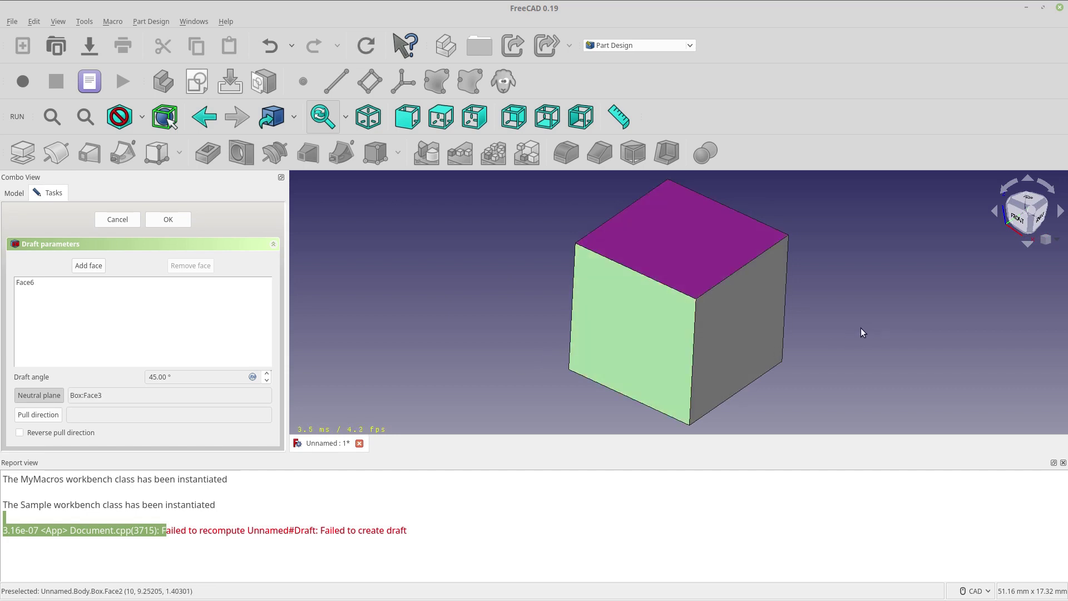
left_click(181, 218)
middle_click_drag(867, 331, 670, 329)
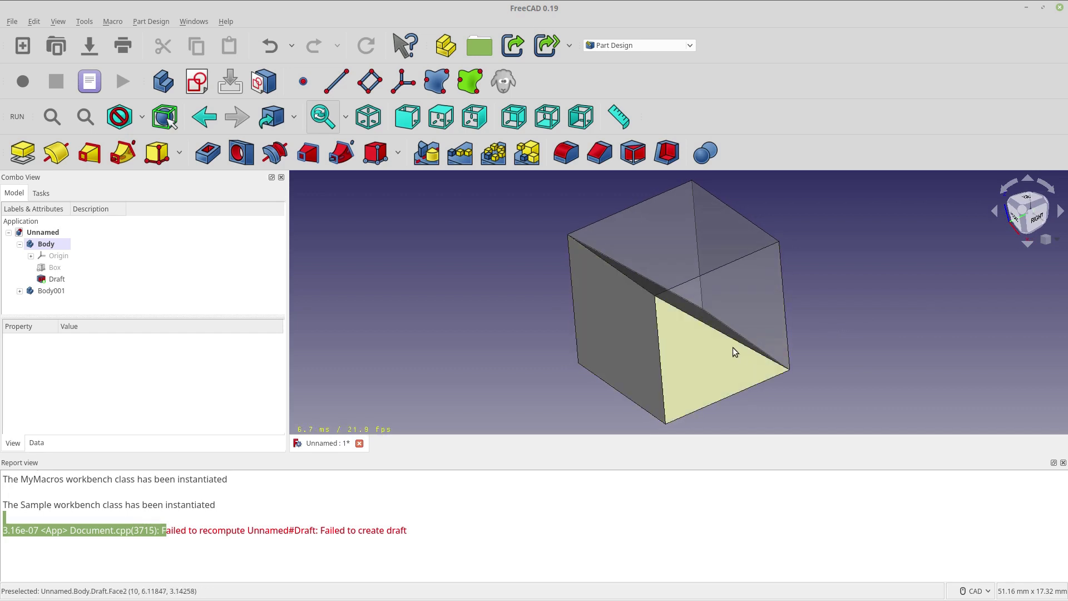
middle_click_drag(823, 309, 1046, 310)
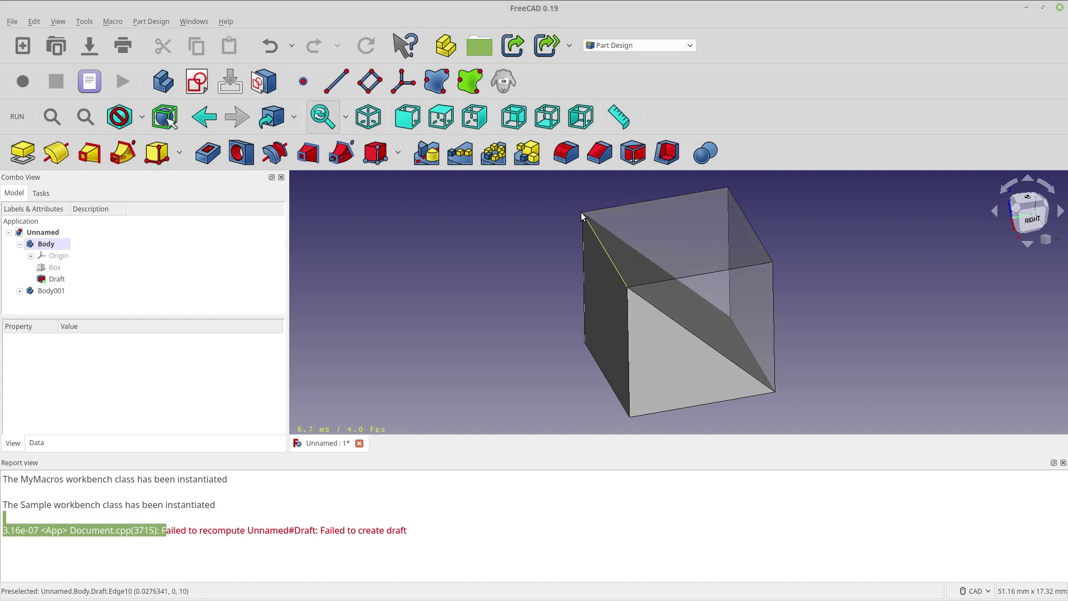
middle_click_drag(355, 291, 380, 296)
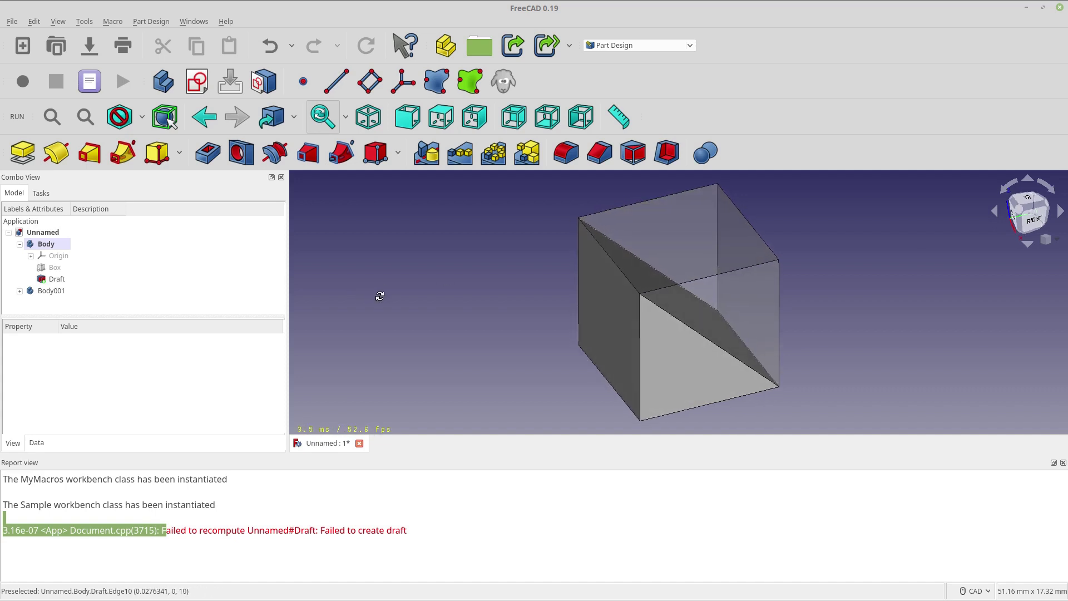
double_click(68, 279)
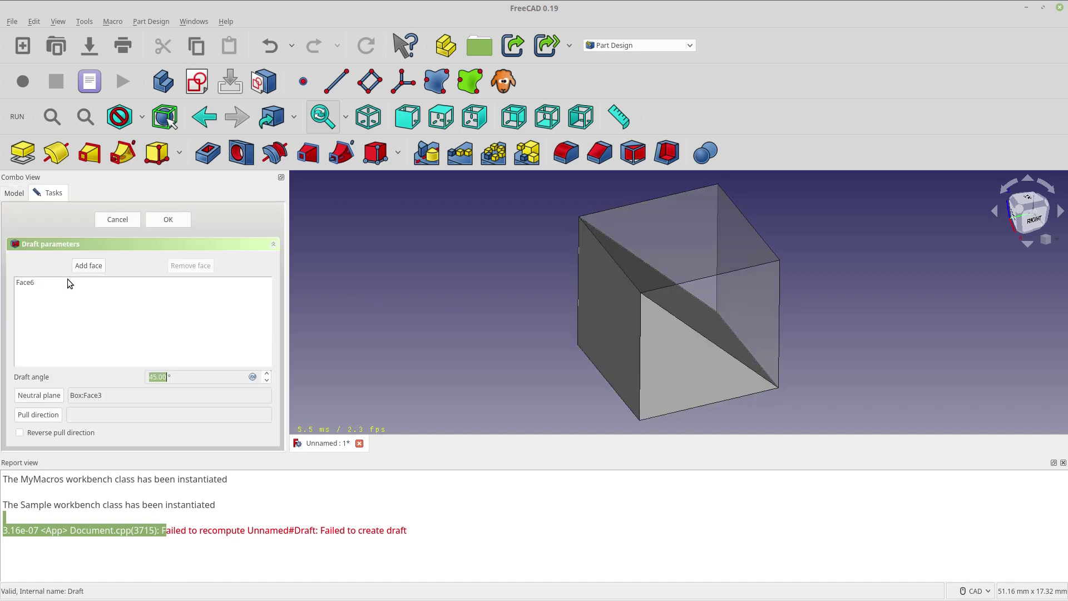
Step: Switch the neutral plane to Box:Face2, accept it, reframe the view, and reopen the Draft
left_click(47, 394)
left_click(669, 339)
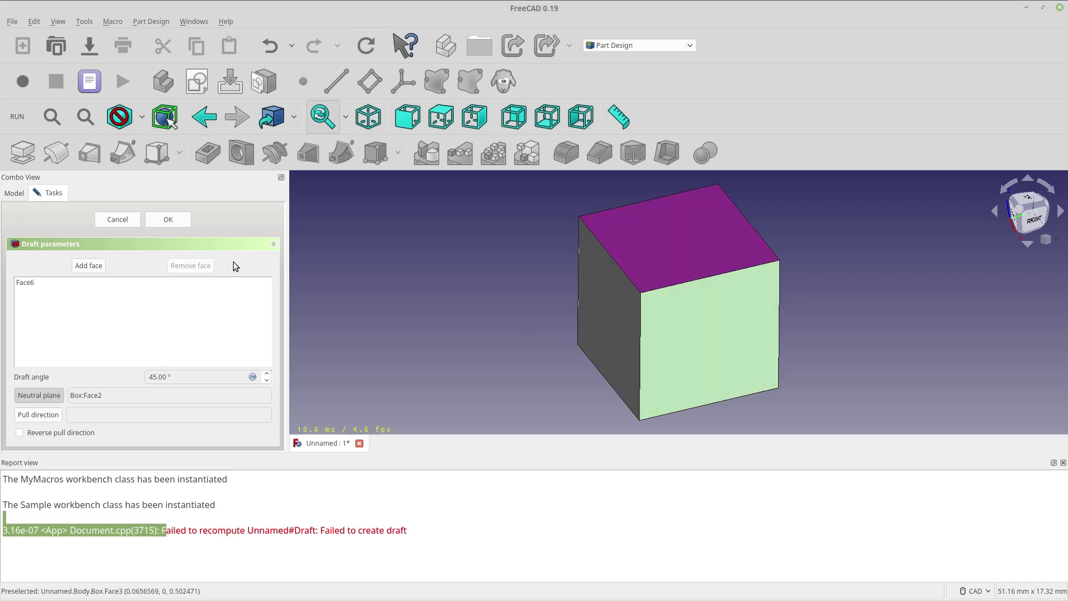
left_click(168, 220)
scroll(445, 301, "down", 3)
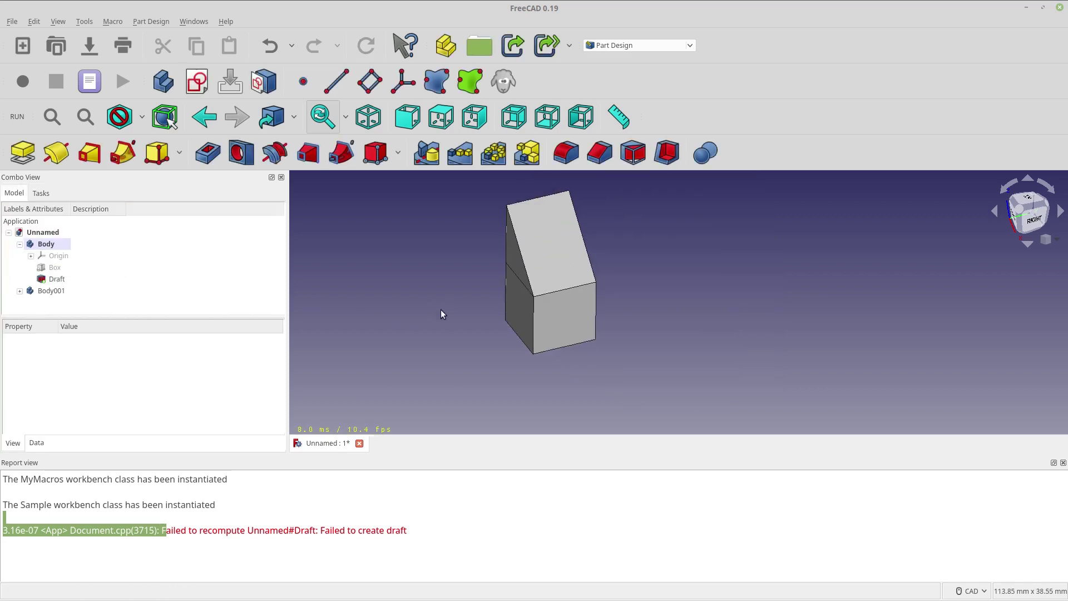
middle_click_drag(441, 309, 588, 313)
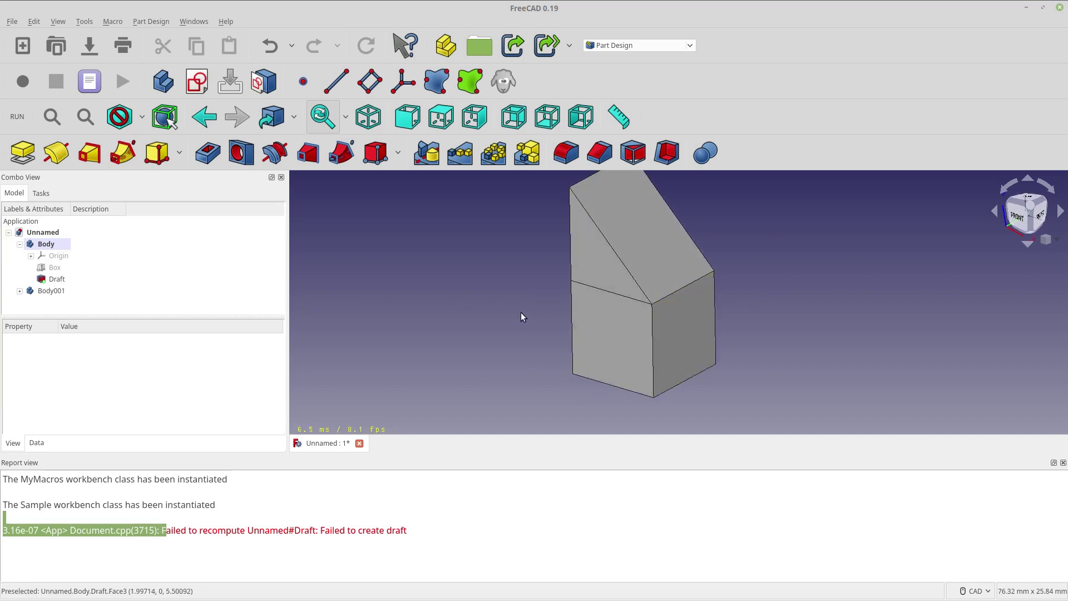
scroll(590, 257, "up", 2)
double_click(65, 279)
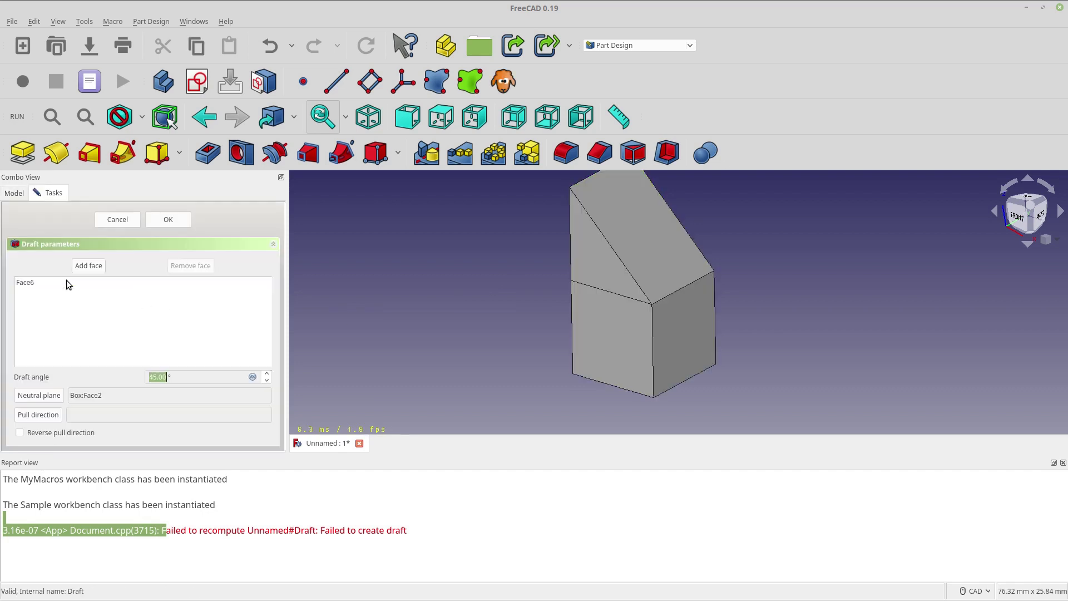
Step: Reverse the pull direction and dismiss the failed-draft error
left_click(81, 426)
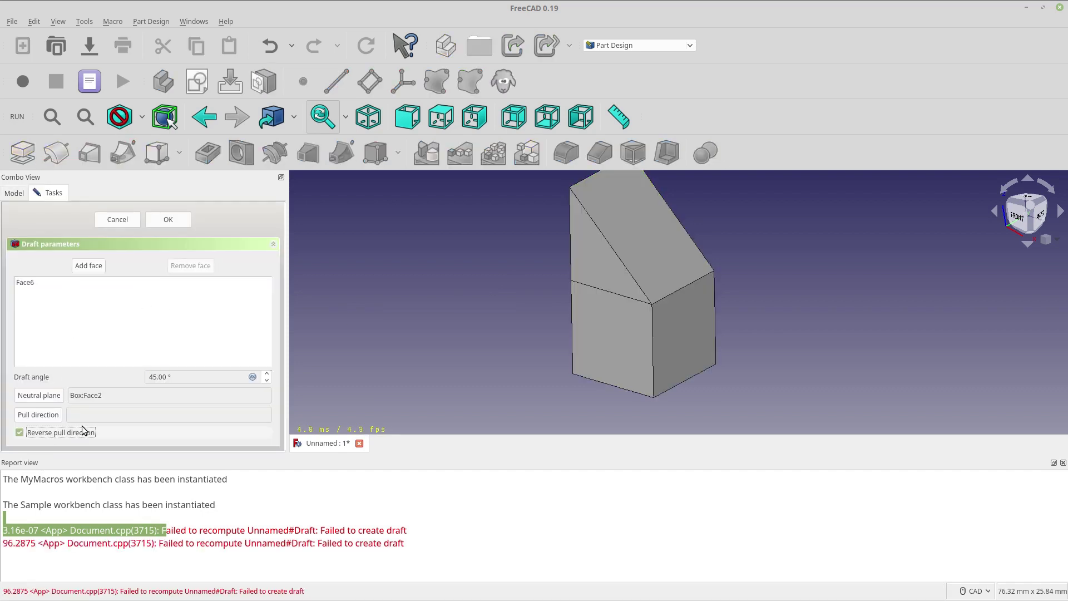
left_click(168, 219)
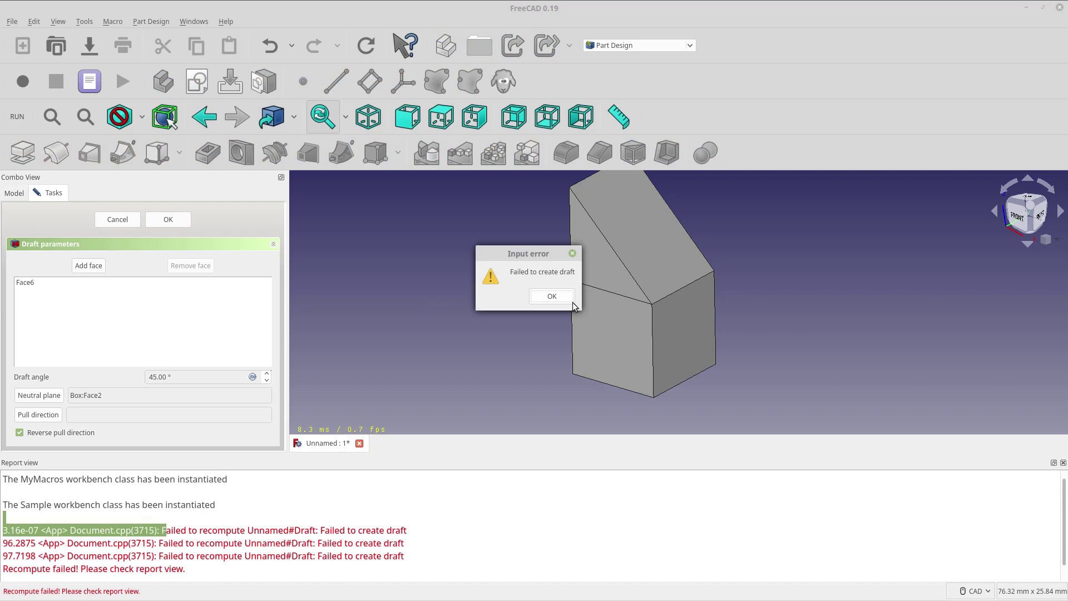
left_click(552, 296)
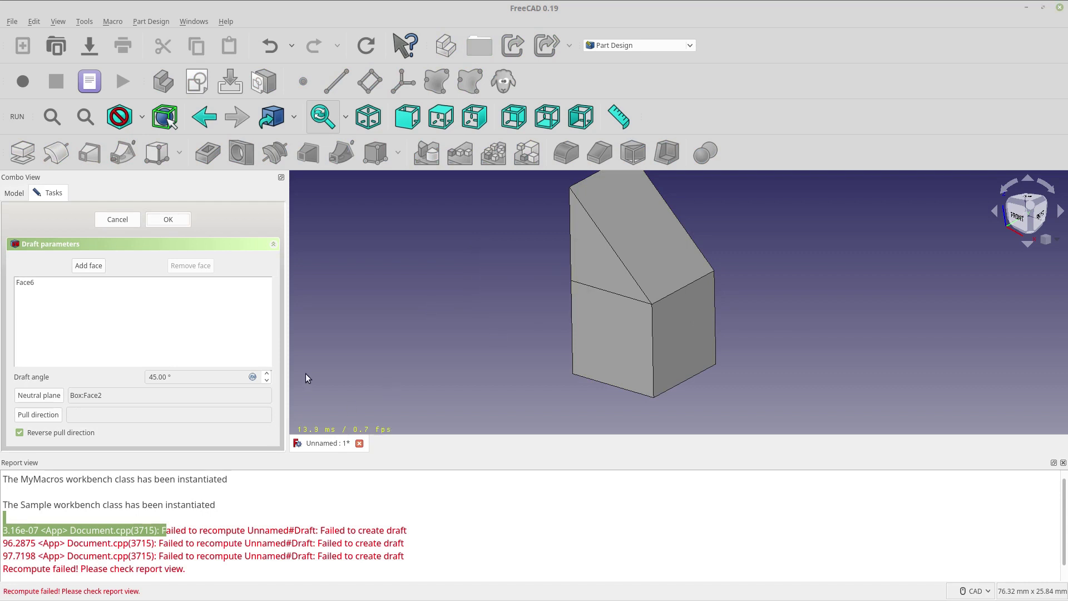
Step: Set the draft angle to 44.9°
left_click(267, 381)
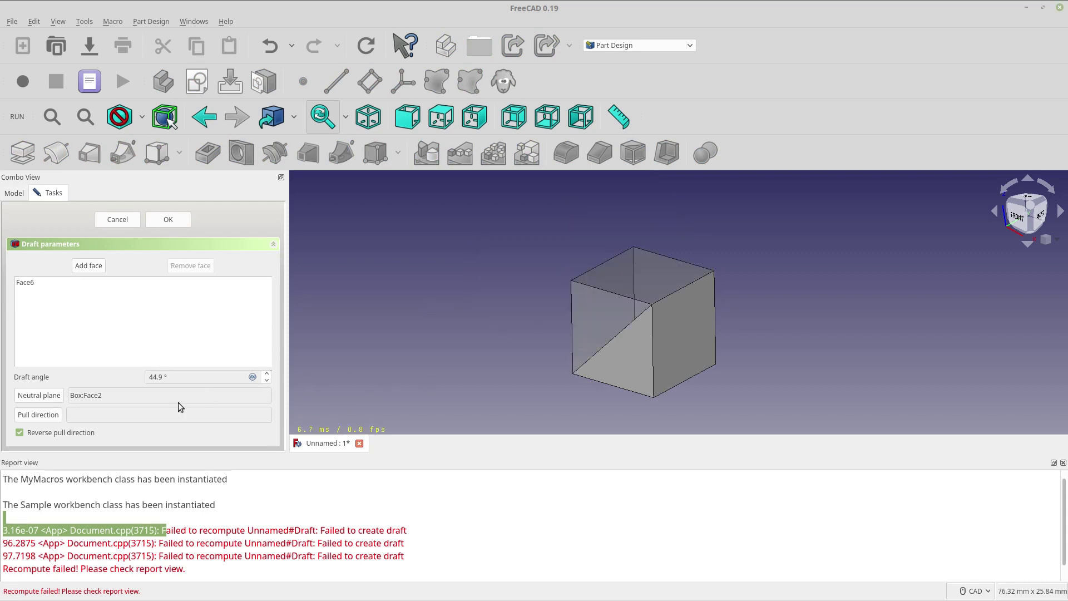
middle_click_drag(429, 382, 503, 331)
left_click(265, 375)
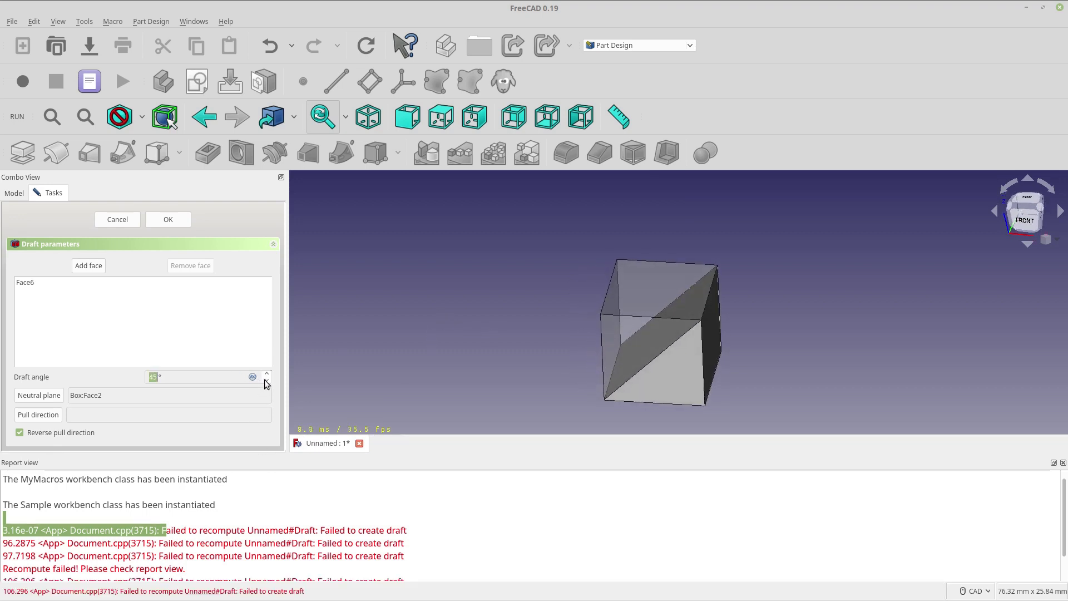
left_click(266, 382)
middle_click_drag(443, 365, 435, 366)
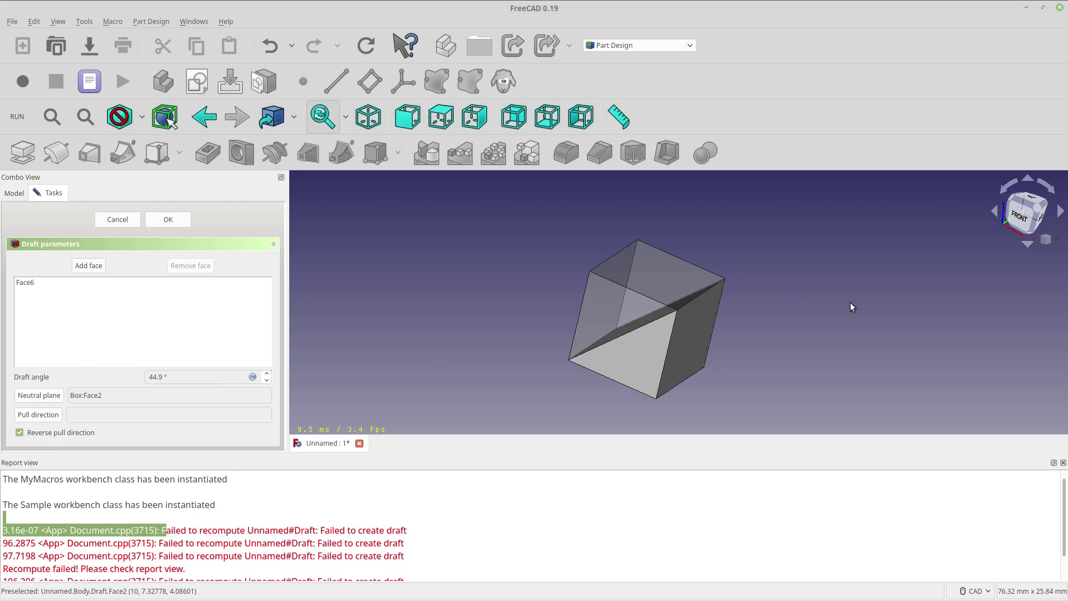
middle_click_drag(852, 307, 804, 314)
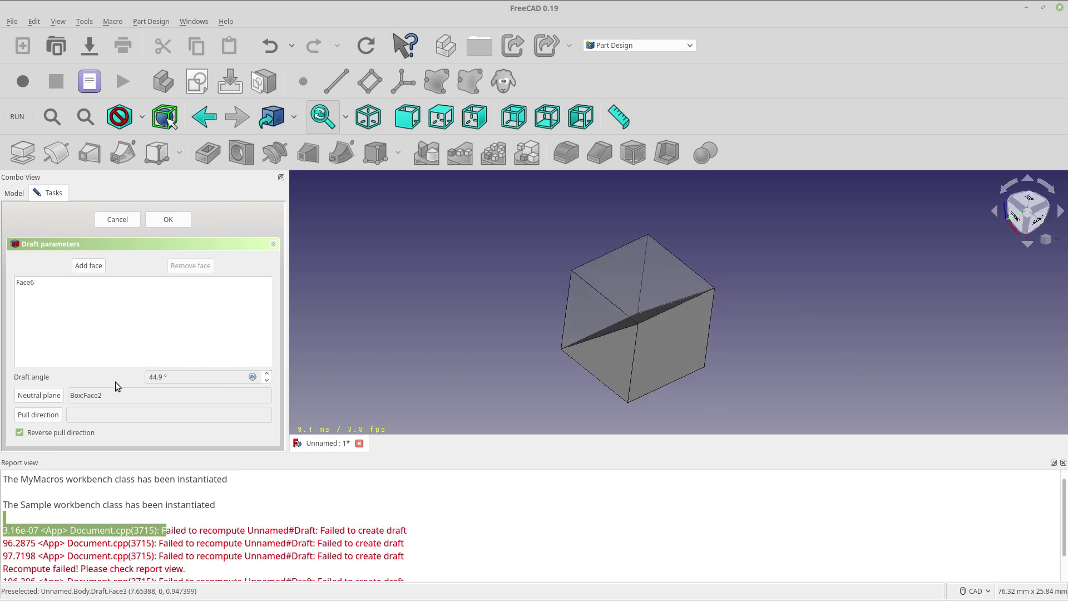
Step: Use the right face (Face4) as neutral plane and apply the draft
left_click(39, 395)
middle_click_drag(690, 406, 739, 286)
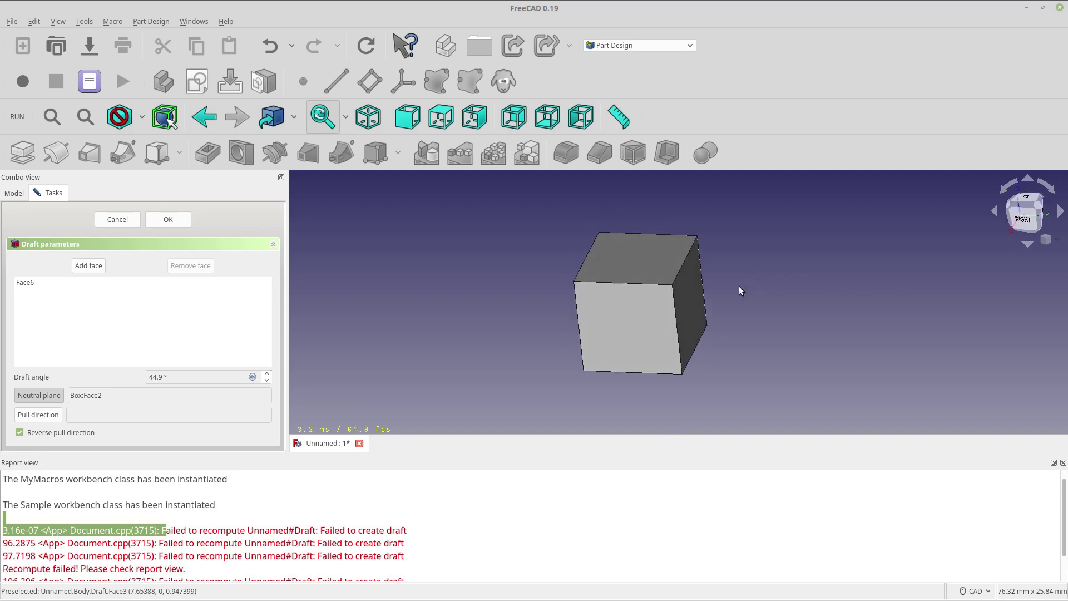
left_click(691, 311)
left_click(175, 225)
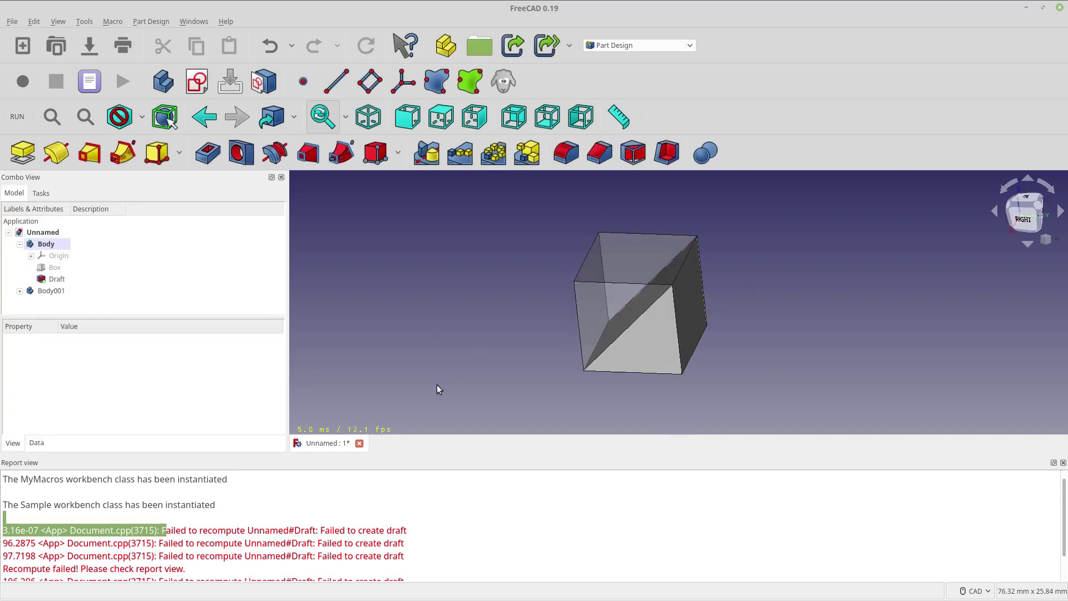
Step: Remove Box:Face4 as the Draft's neutral plane, keeping the original pull direction
middle_click_drag(439, 389, 491, 367)
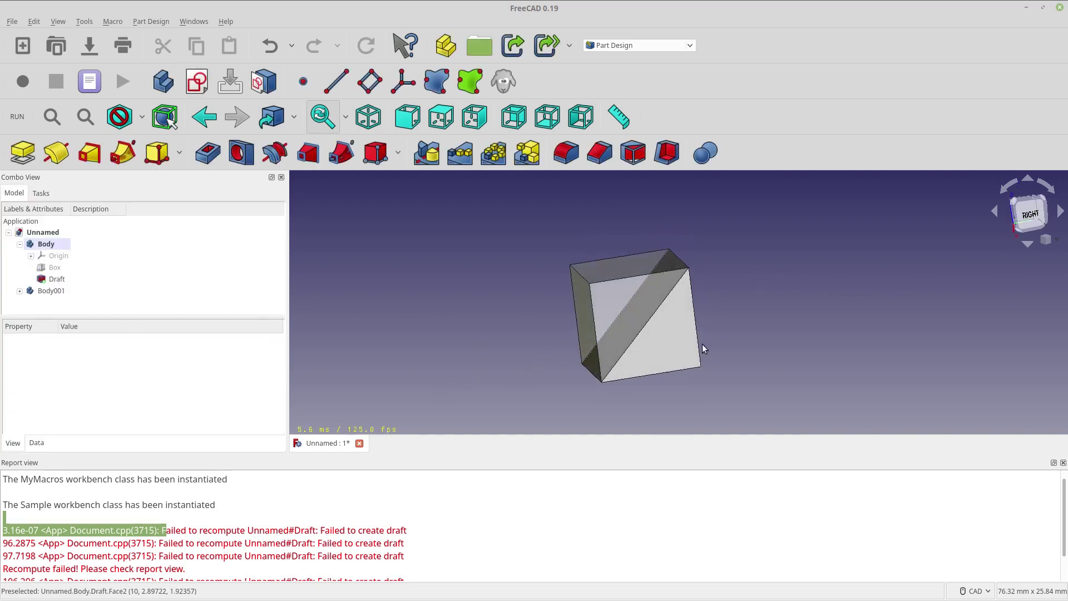
double_click(58, 280)
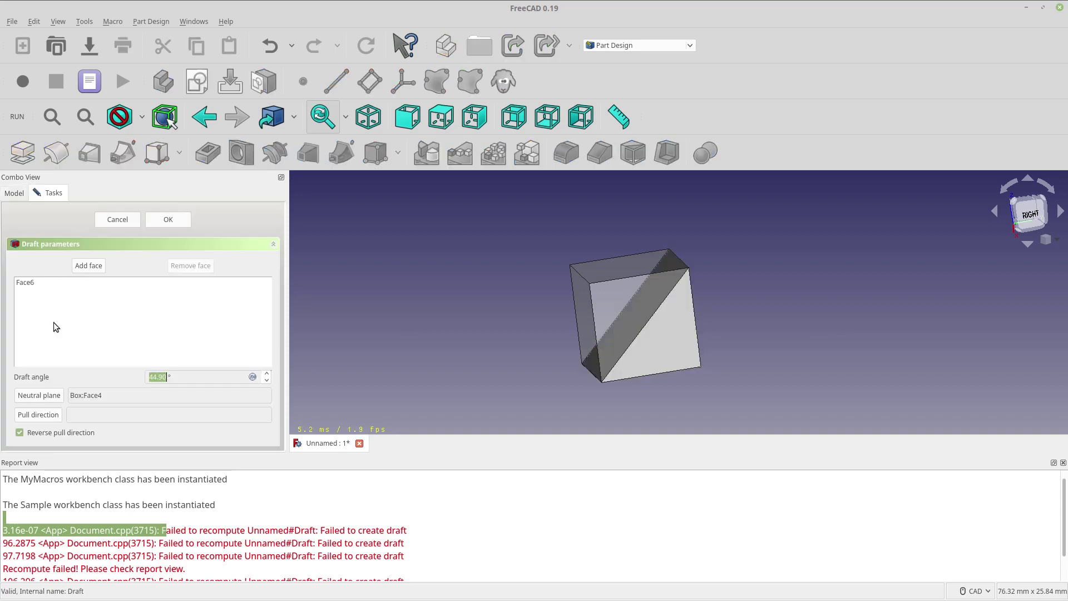
left_click(31, 433)
left_click(33, 432)
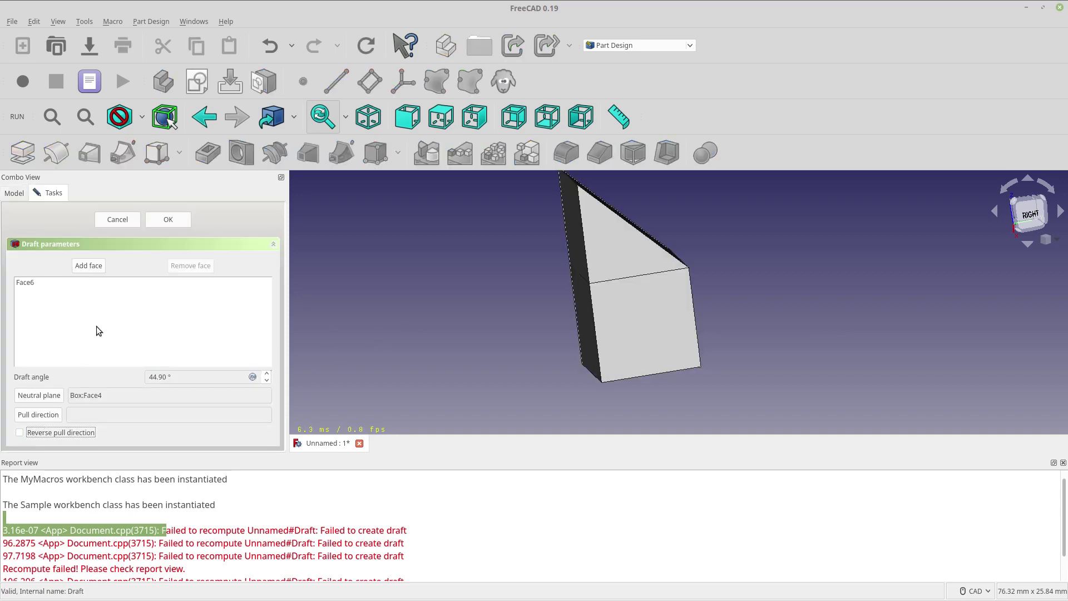
double_click(95, 391)
key("Delete")
left_click(168, 220)
Step: Return to the standard isometric view and reopen the Draft feature for editing
middle_click_drag(359, 373, 871, 350)
key("0")
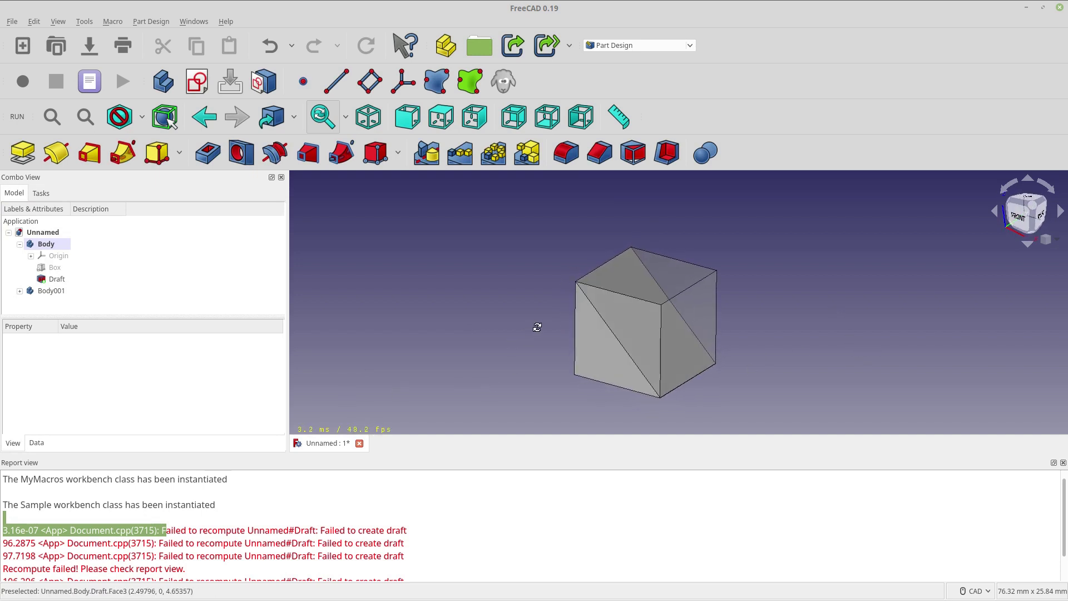
double_click(65, 279)
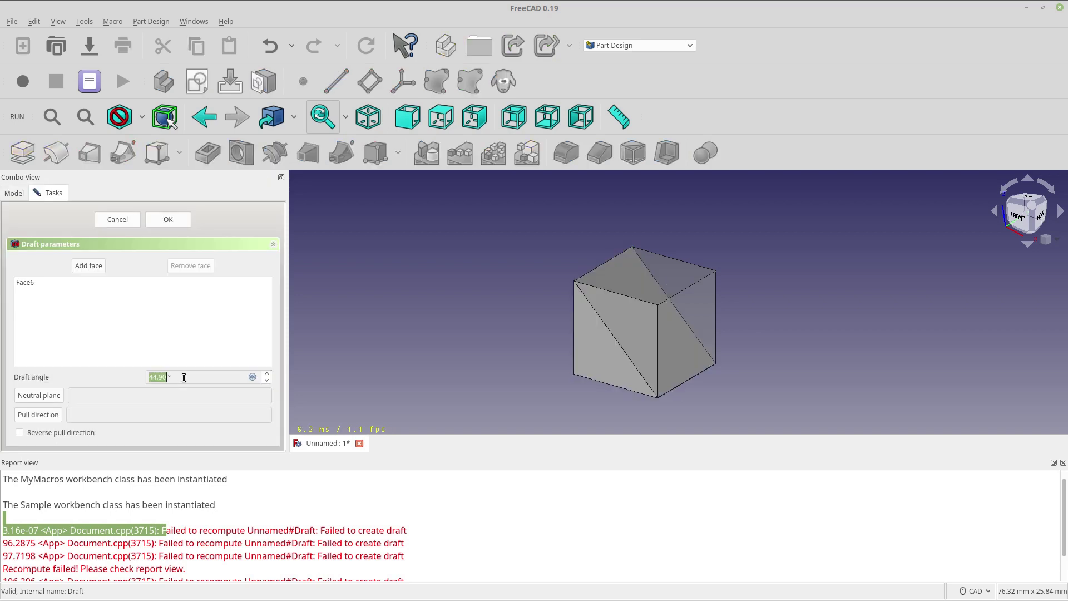
Step: Set the draft angle to 22° and add front Face3, bottom Face5 and right Face4
type("22")
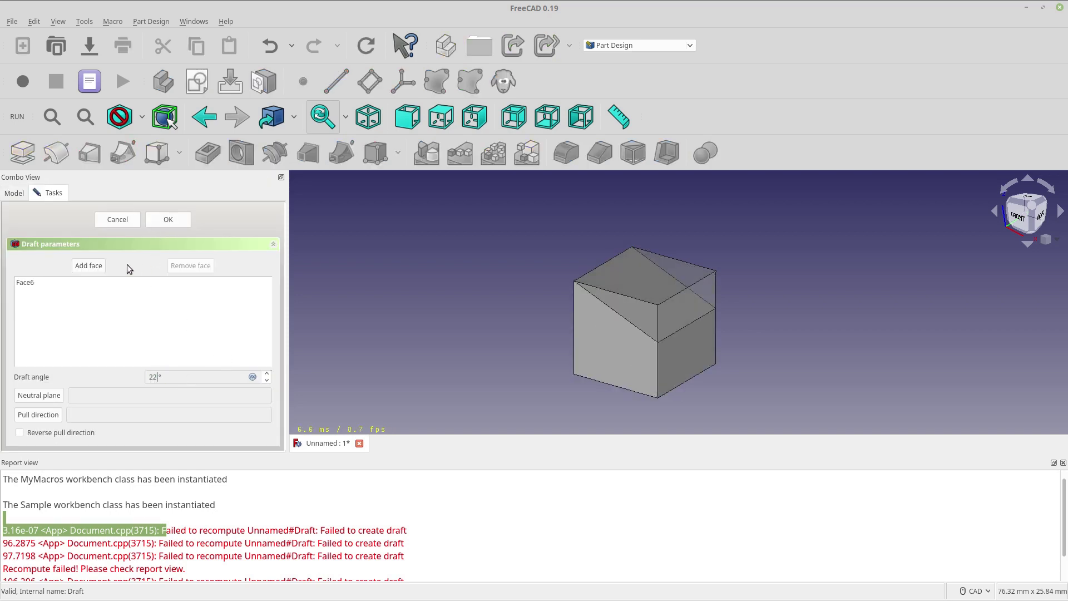
left_click(98, 266)
left_click(590, 377)
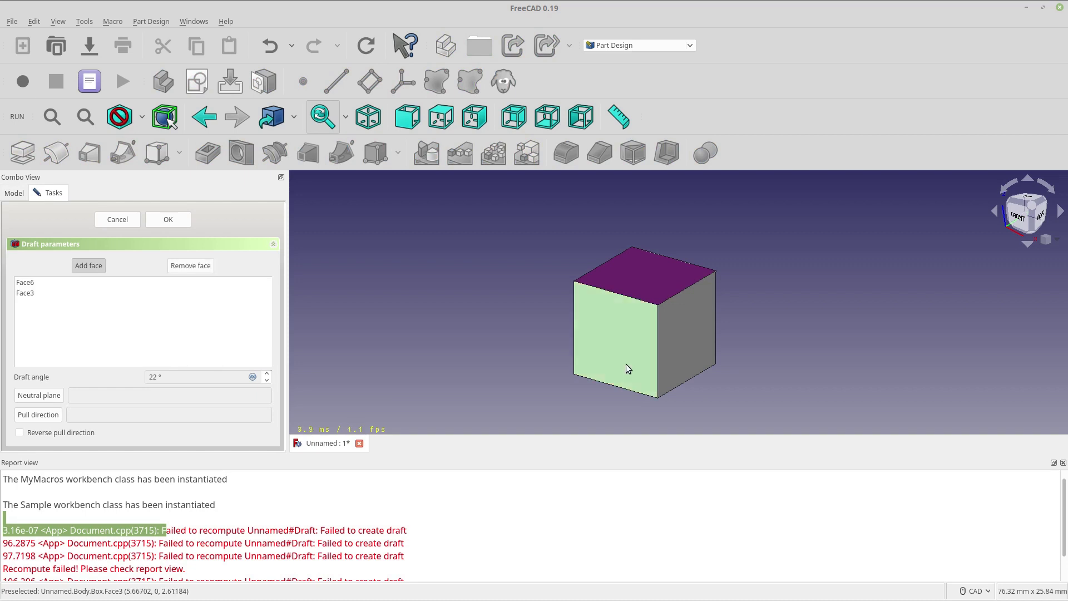
middle_click_drag(755, 360, 735, 355)
left_click(663, 322)
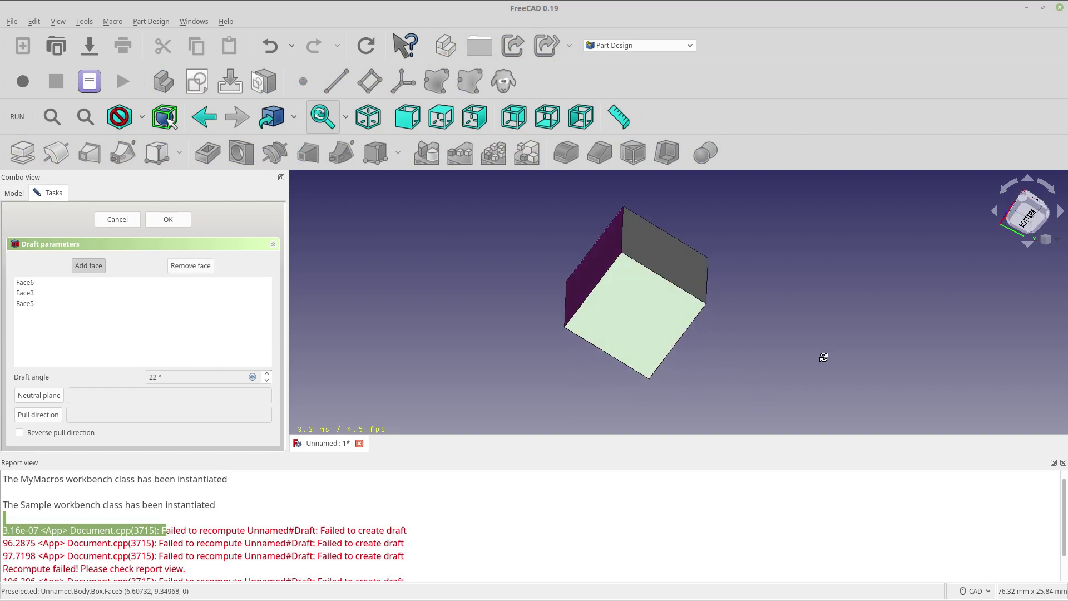
middle_click_drag(823, 358, 701, 325)
left_click(700, 325)
left_click(157, 219)
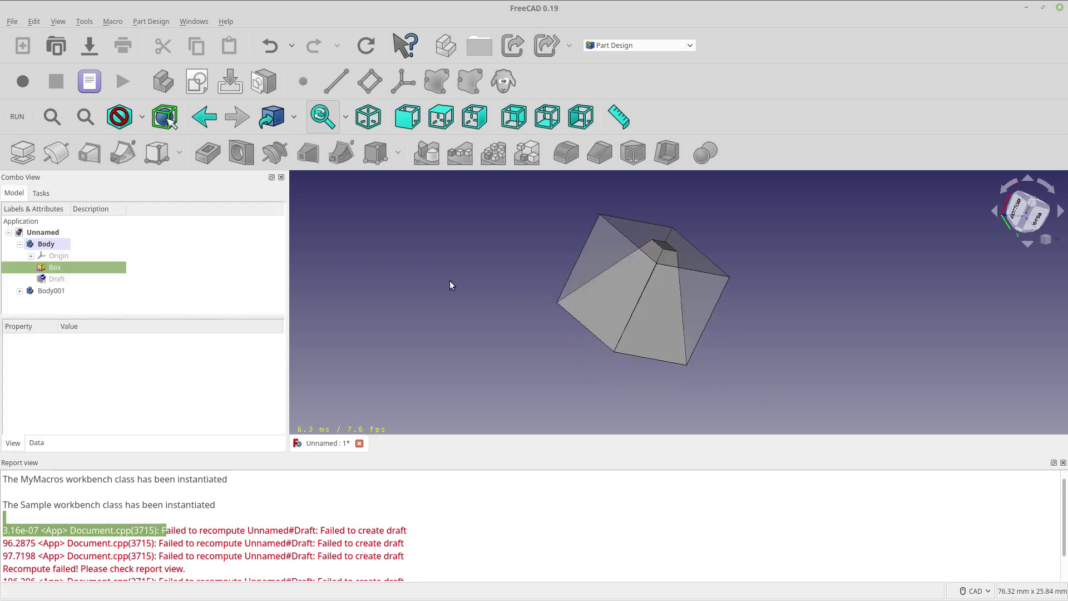
Step: Orbit around the pyramid-like drafted cube to inspect it from several sides
middle_click_drag(450, 280, 610, 276)
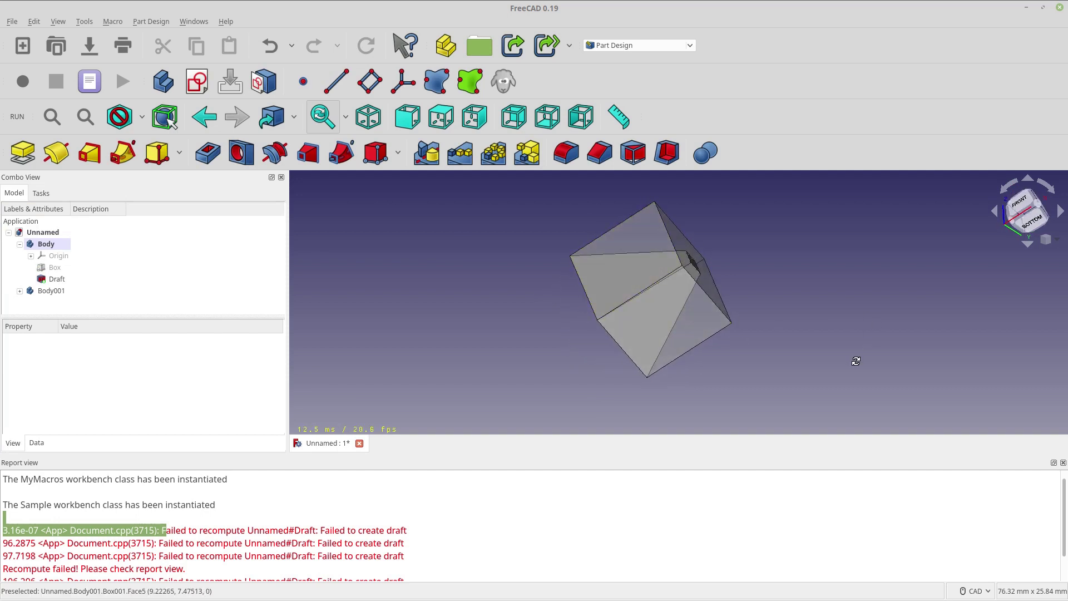
middle_click_drag(800, 337, 817, 318)
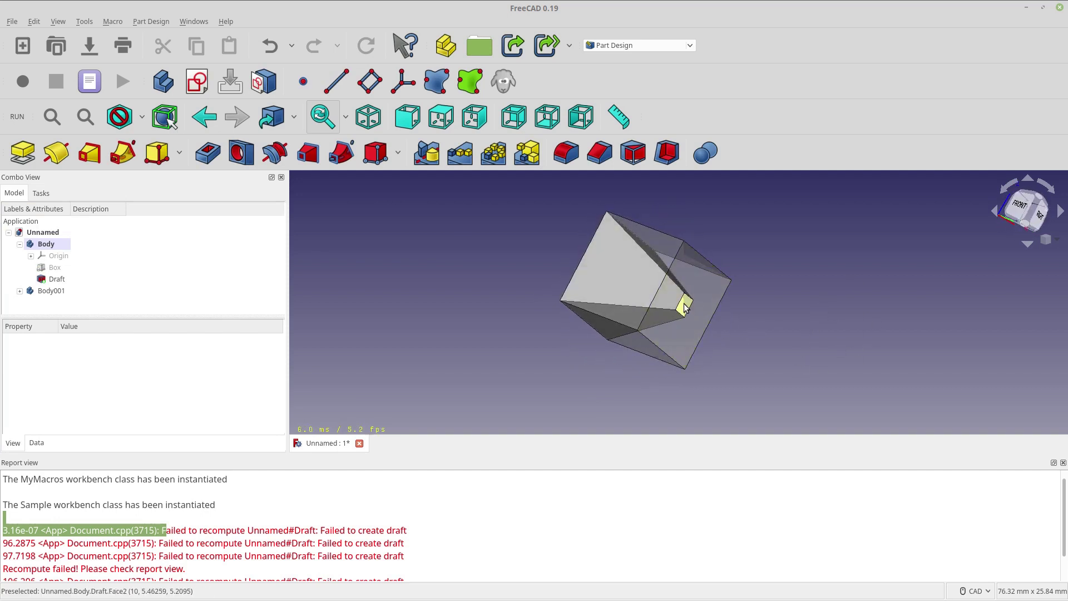
middle_click_drag(495, 303, 684, 321)
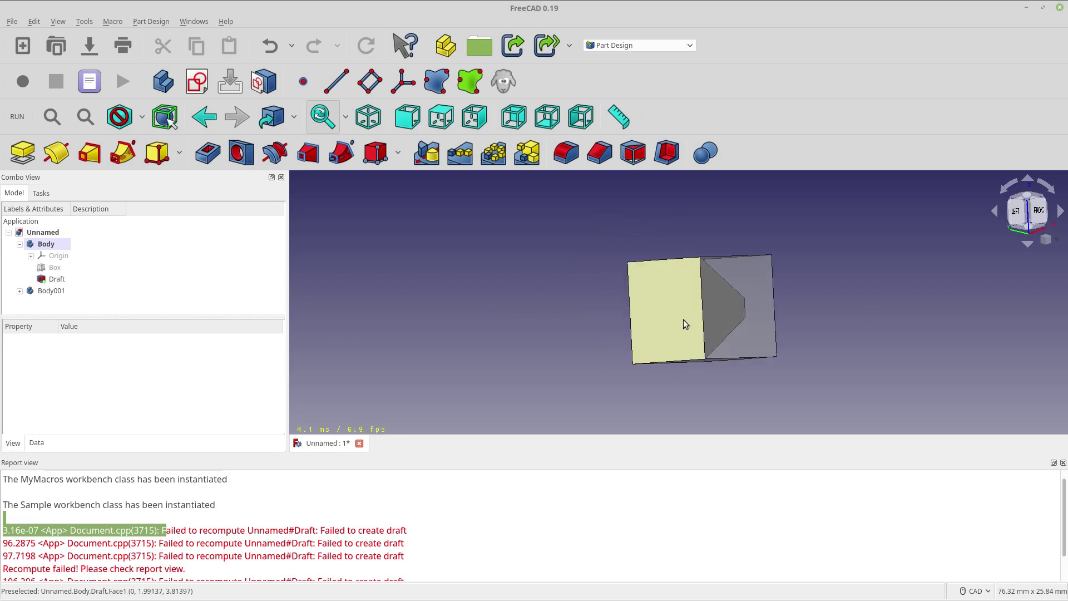
middle_click_drag(791, 329, 754, 365)
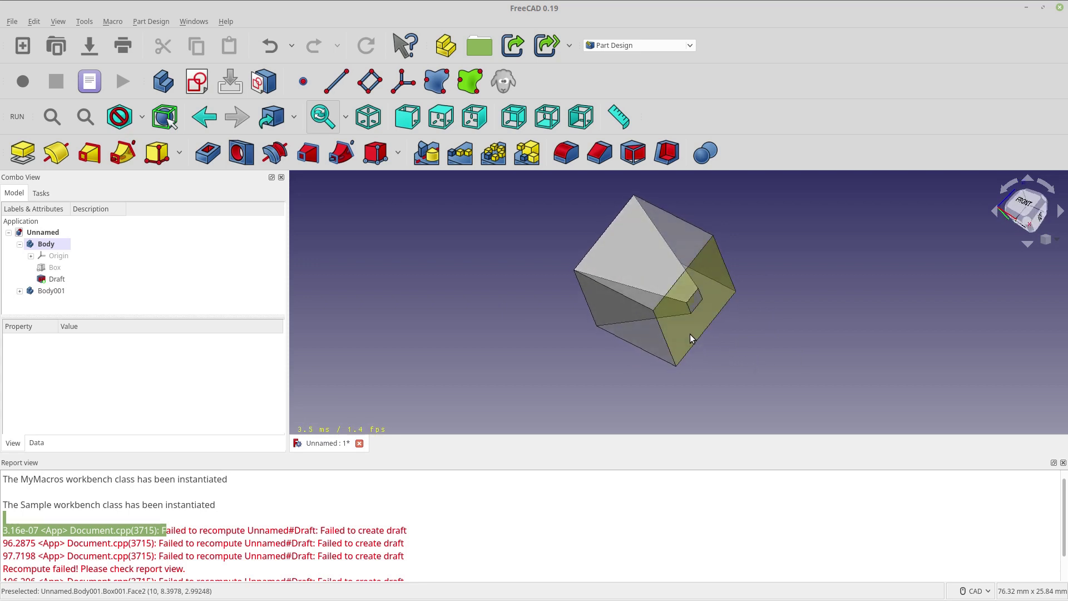
middle_click_drag(695, 336, 691, 304)
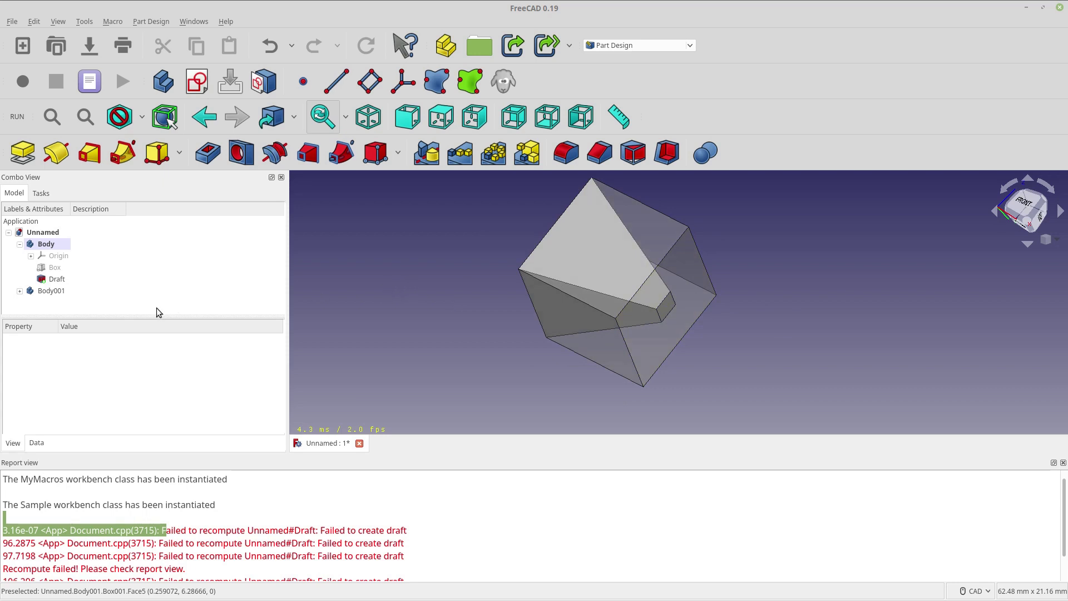
Step: Reopen the Draft feature to review its four faces at 22°
double_click(57, 280)
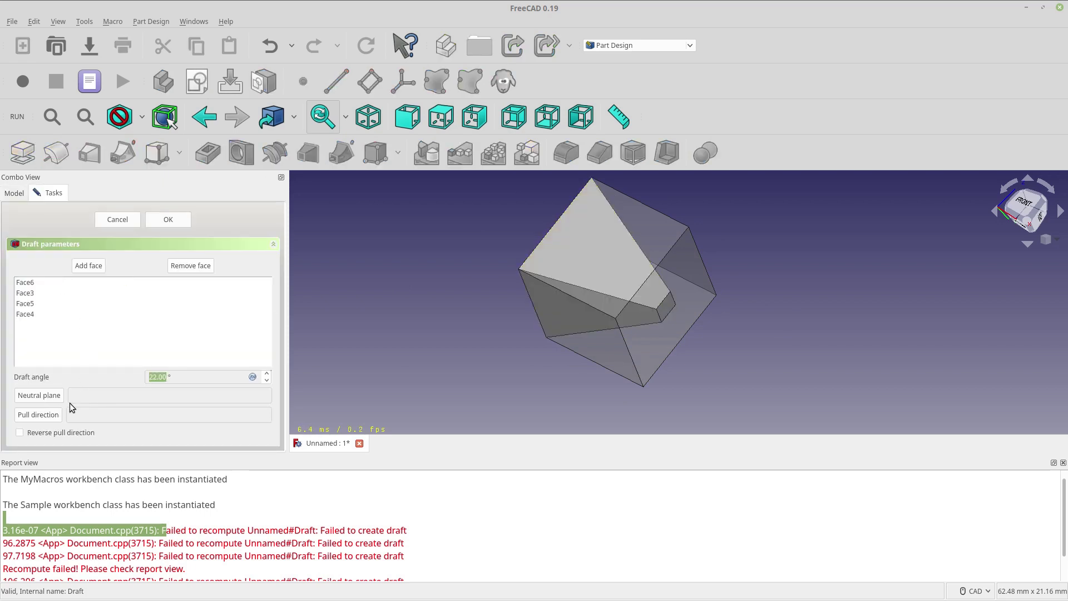